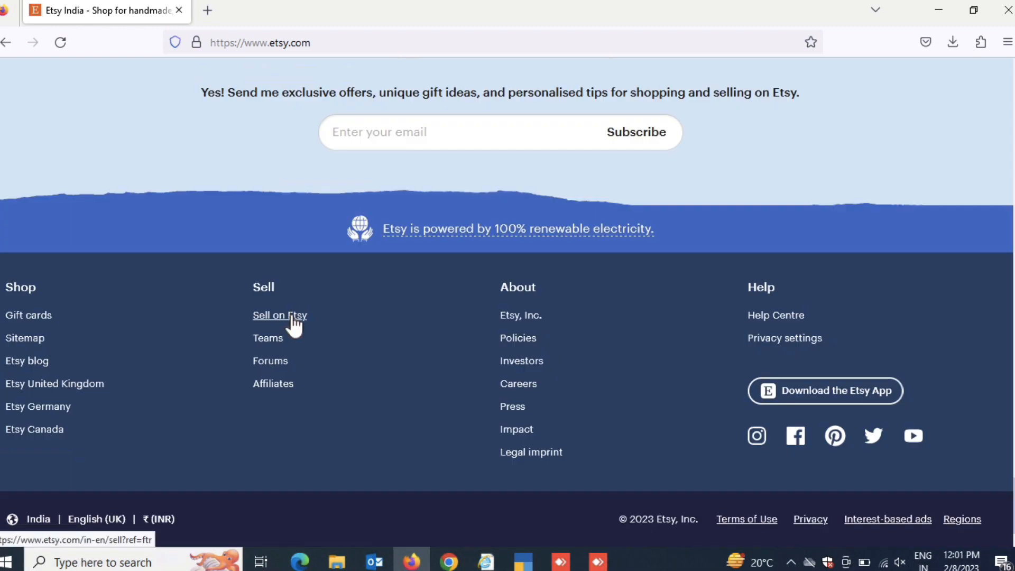
Go to the Sell on Etsy page and start opening an Etsy shop
left_click(293, 317)
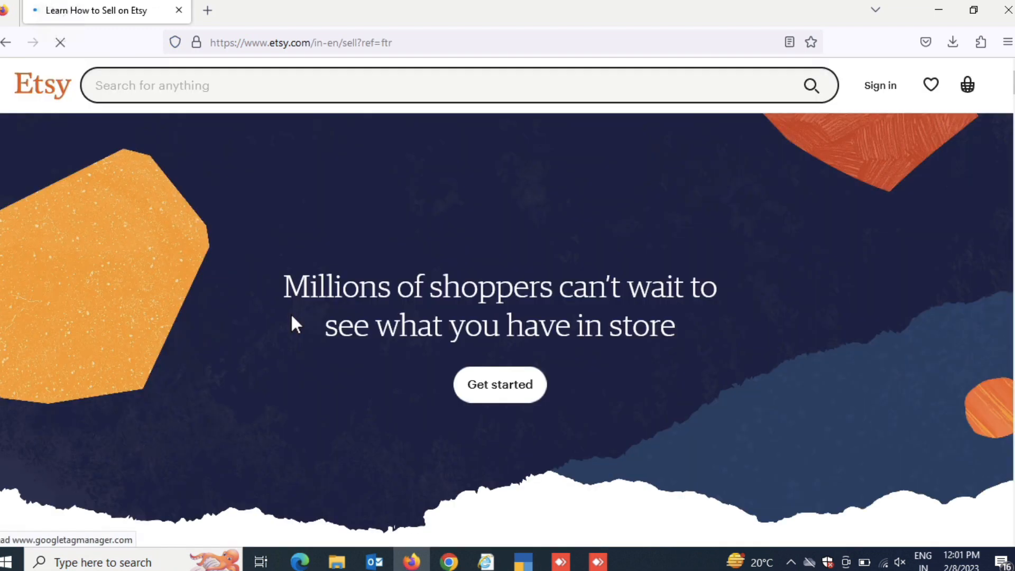
scroll(622, 337, "down", 6)
scroll(621, 337, "down", 5)
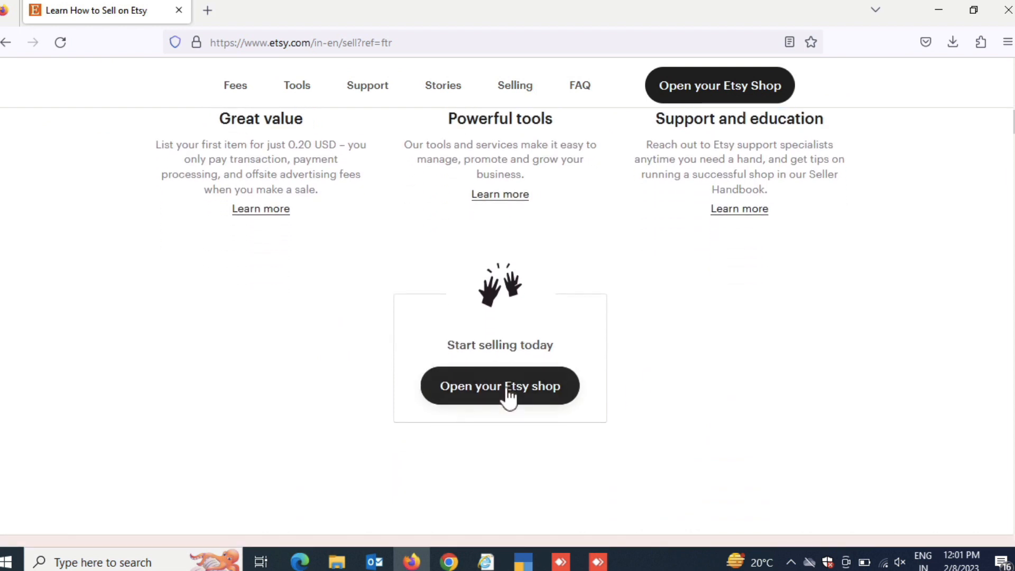
left_click(506, 394)
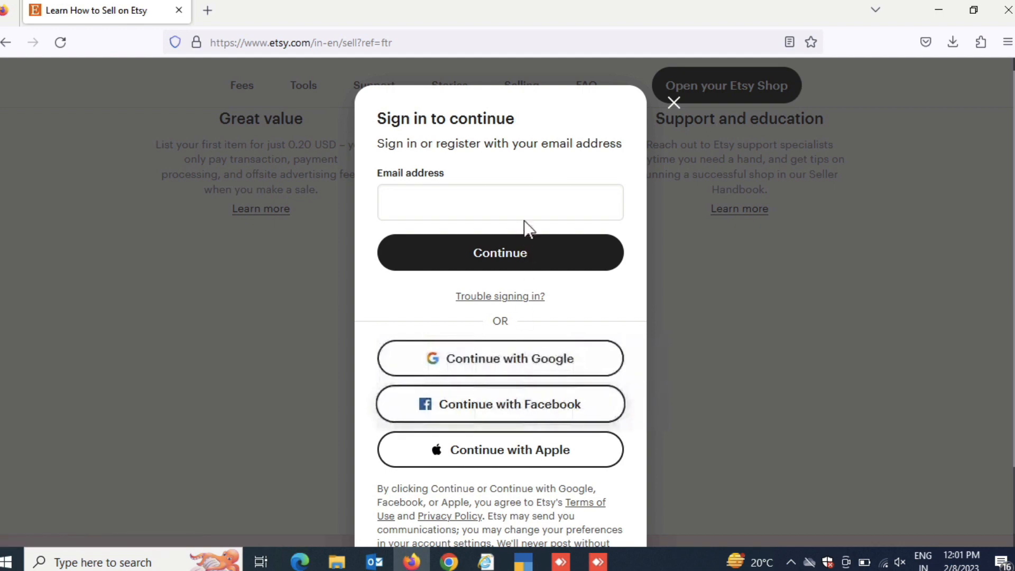
Register a new Etsy account with the seller's email address, first name and account password
left_click(524, 205)
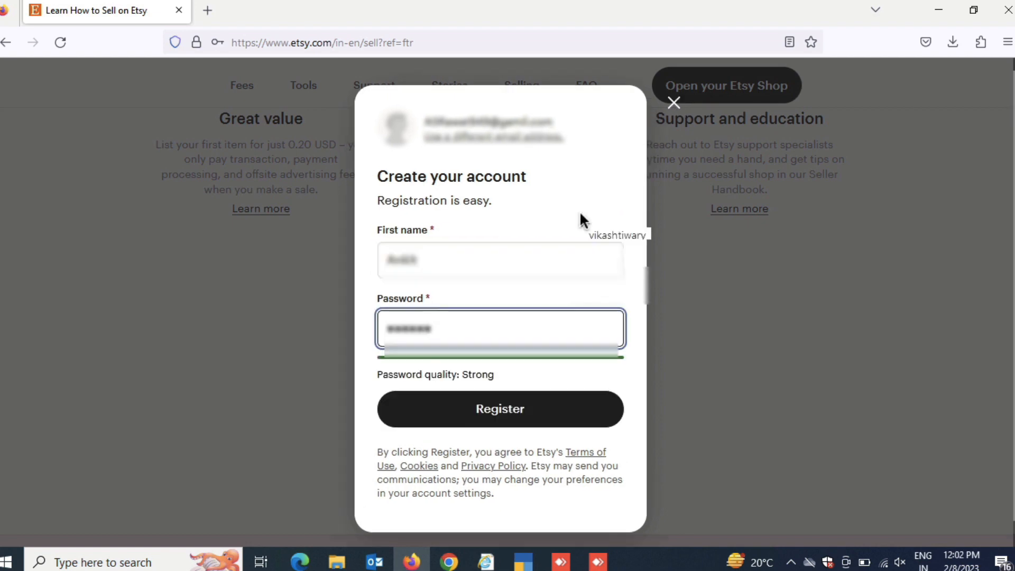
type("***")
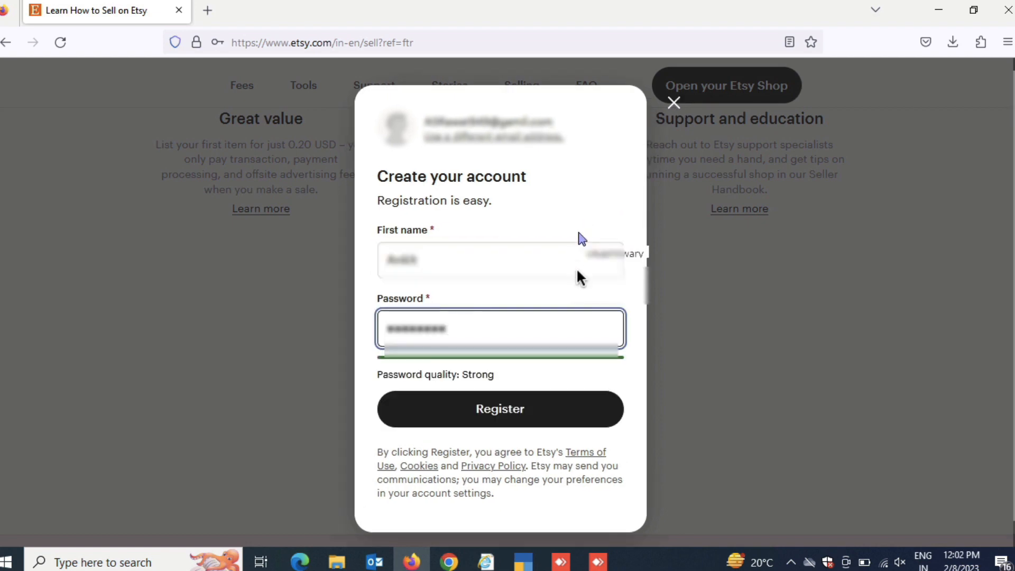
type("*")
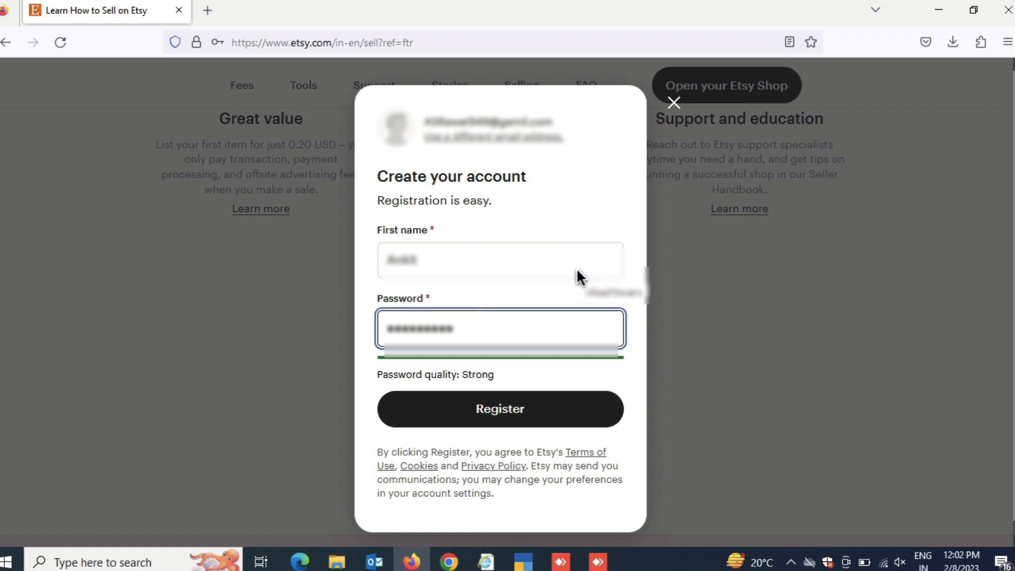
left_click(562, 422)
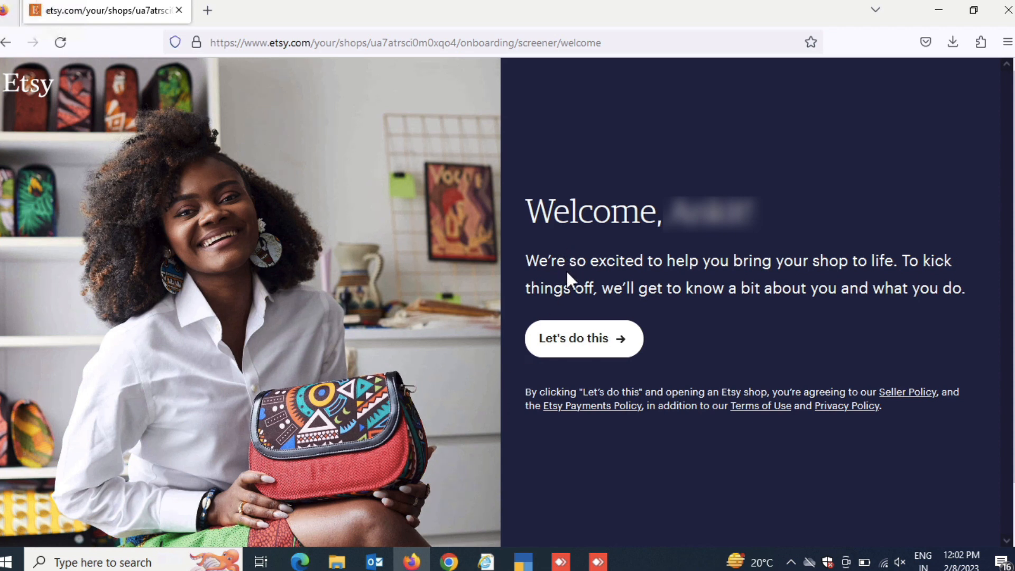
Begin the shop onboarding and answer what brings you to Etsy with "I have a business and want to sell online for the first time"
left_click(587, 351)
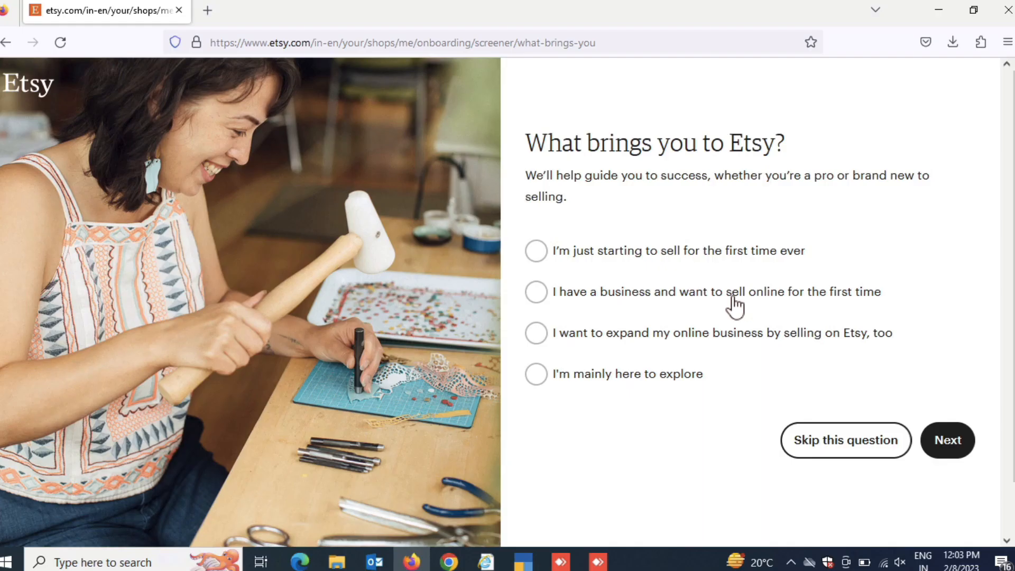
left_click(734, 297)
left_click(734, 298)
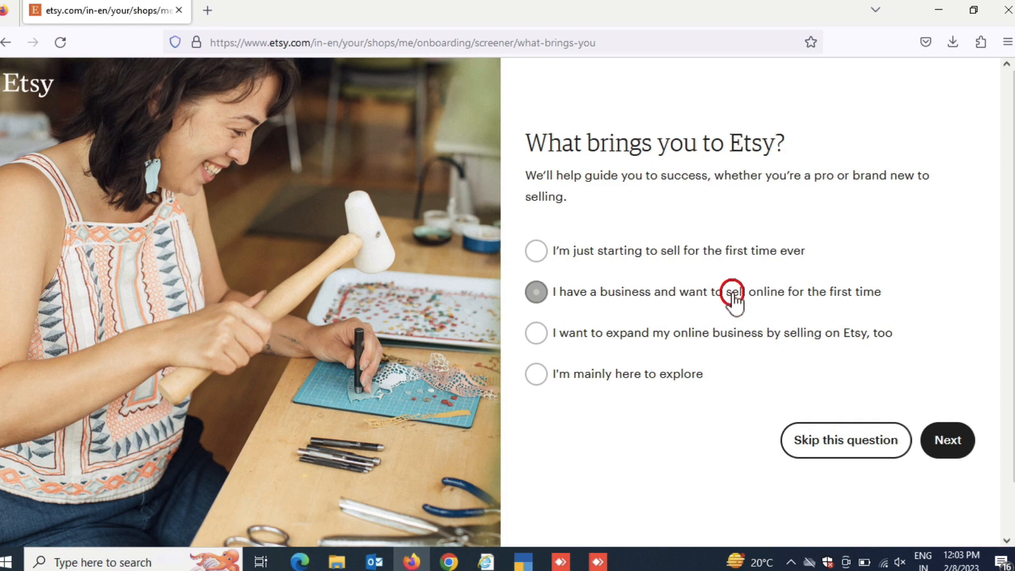
left_click(939, 450)
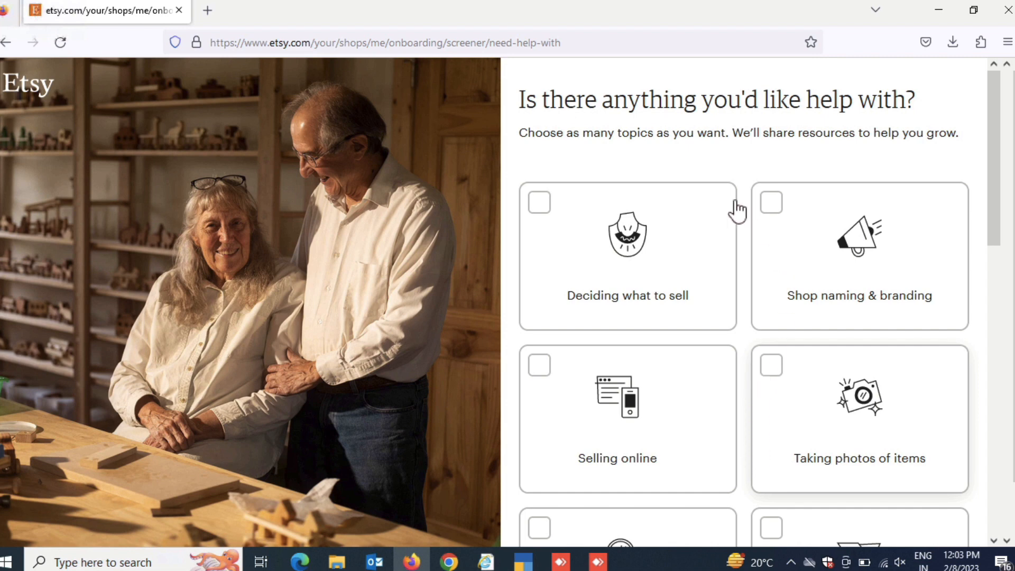
Skip the question about help topics and start the shop setup
scroll(745, 302, "down", 1)
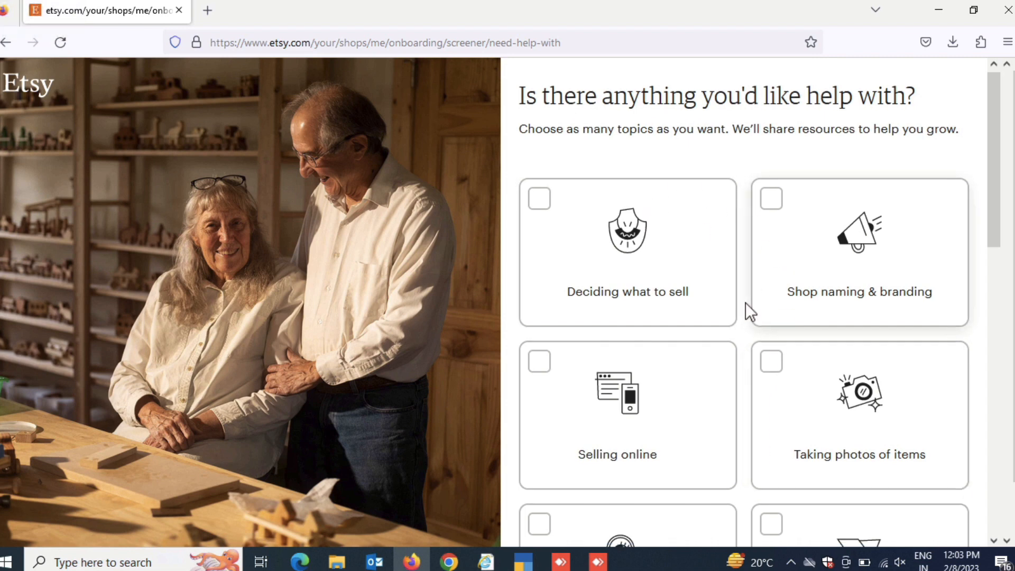
scroll(746, 303, "down", 3)
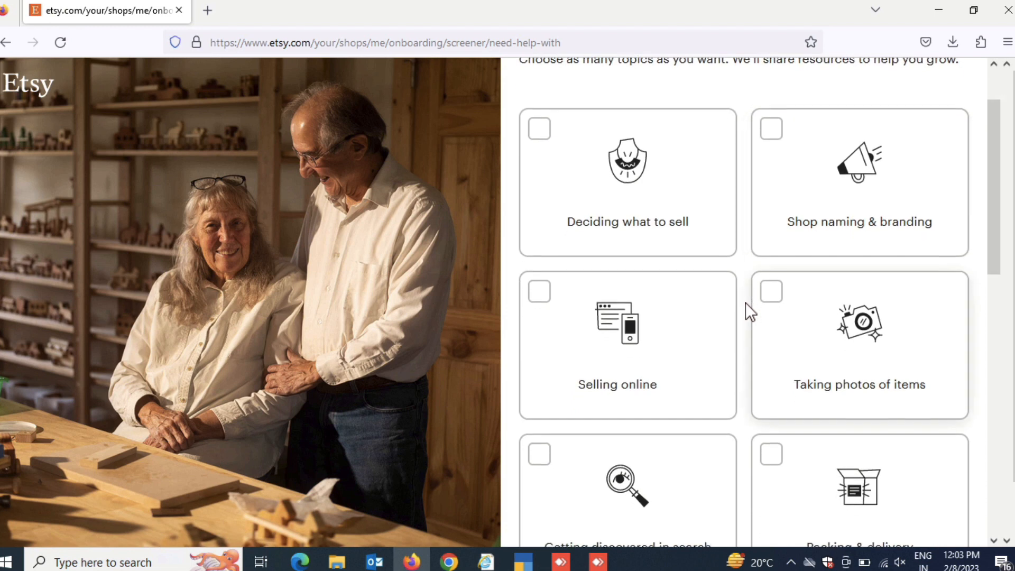
scroll(745, 303, "down", 8)
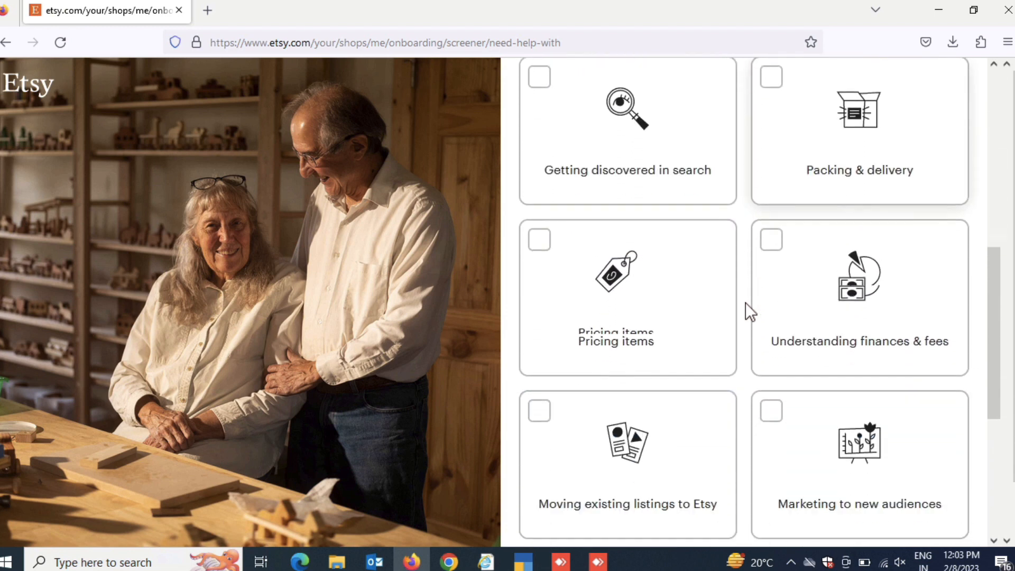
scroll(746, 302, "down", 4)
left_click(838, 479)
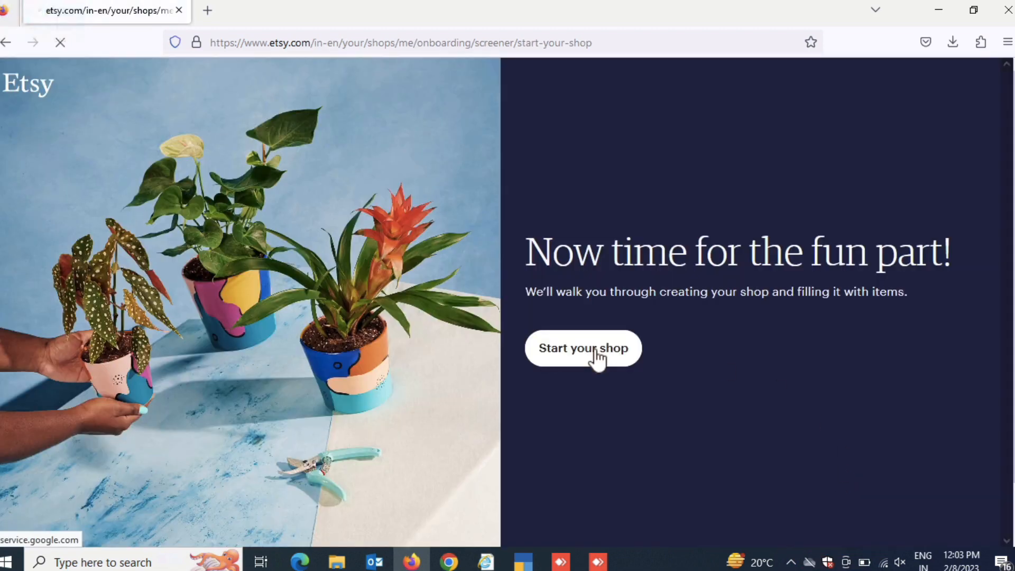
left_click(598, 355)
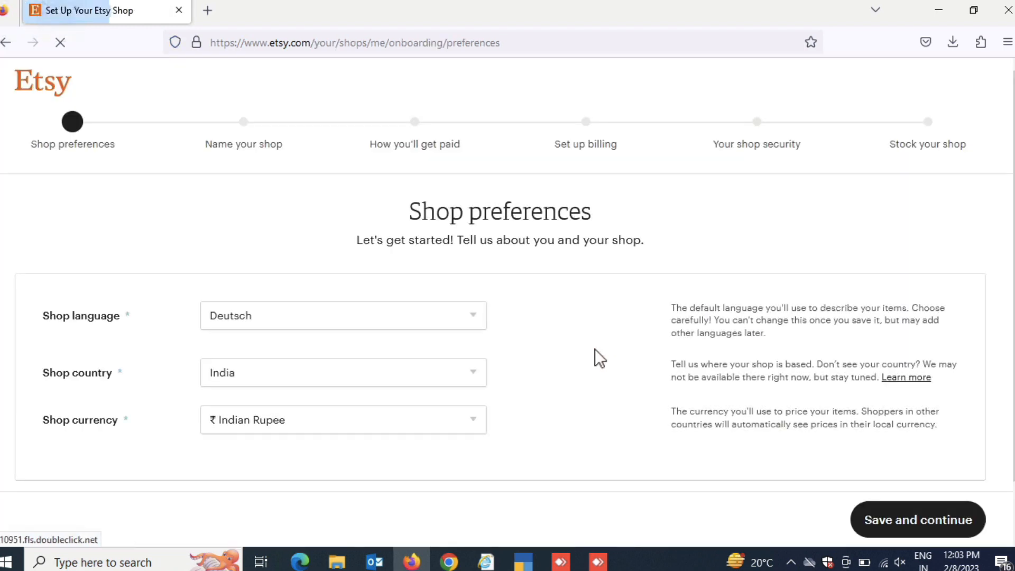
Set the shop language to English and save the shop preferences, keeping India and Indian Rupee
left_click(470, 319)
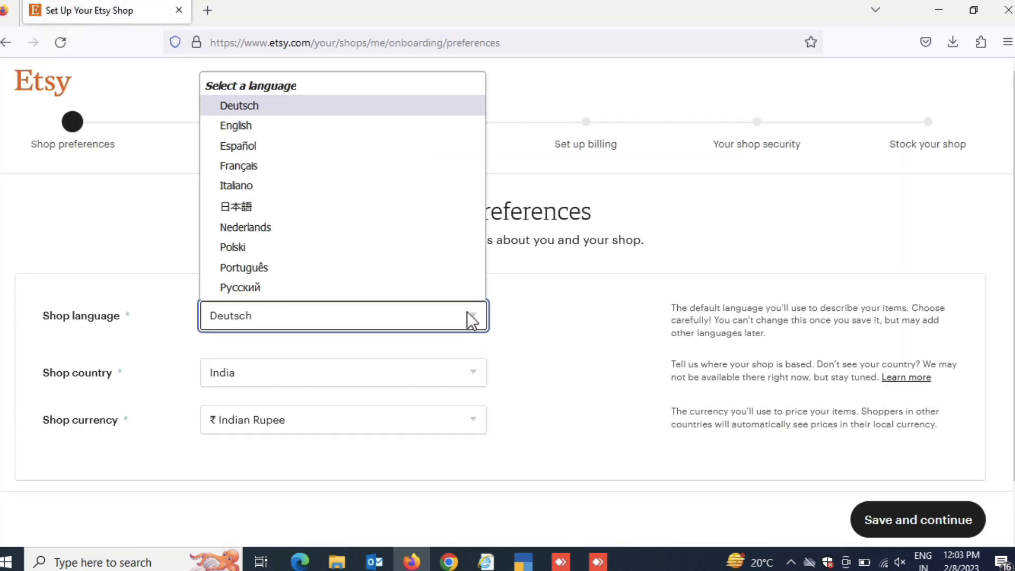
left_click(356, 125)
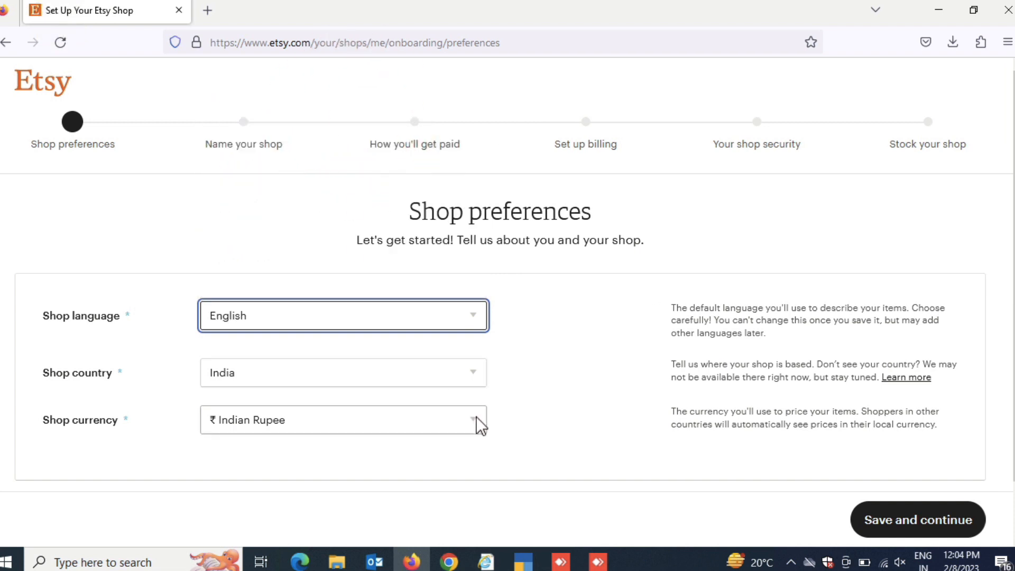
scroll(554, 419, "down", 1)
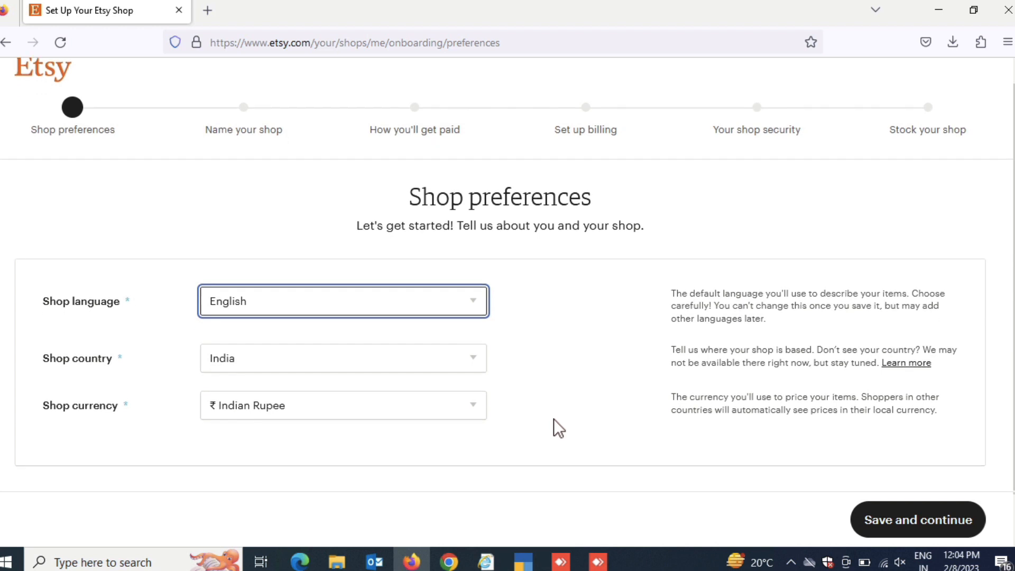
left_click(893, 524)
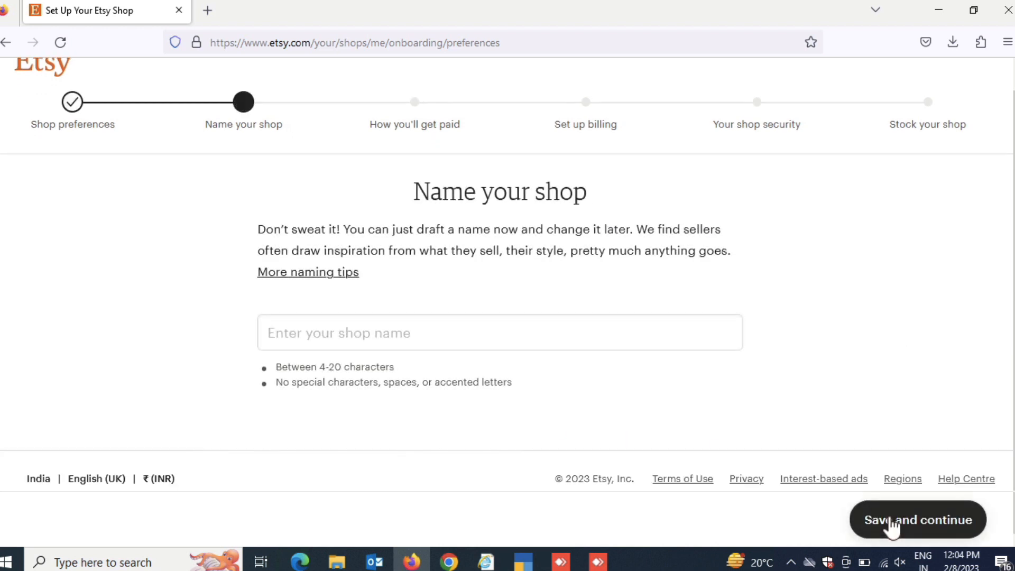
Try Shining and ShiningStore as the shop name
left_click(300, 332)
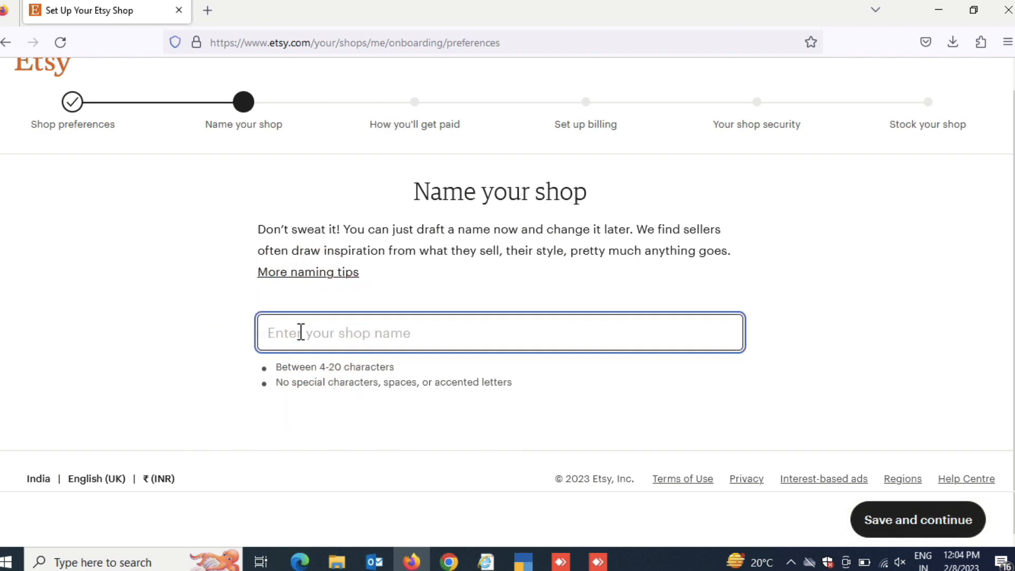
type("S")
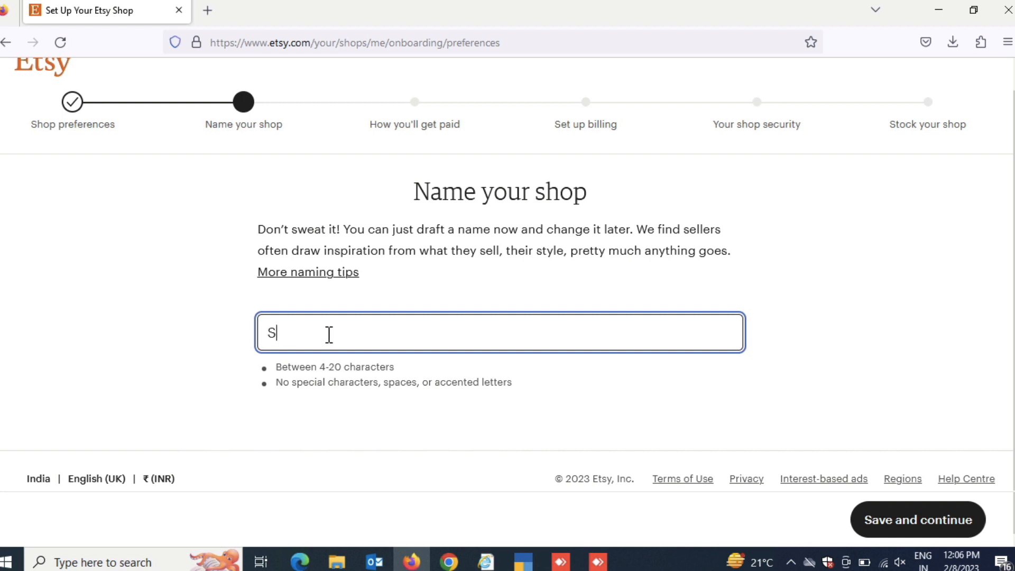
type("hining")
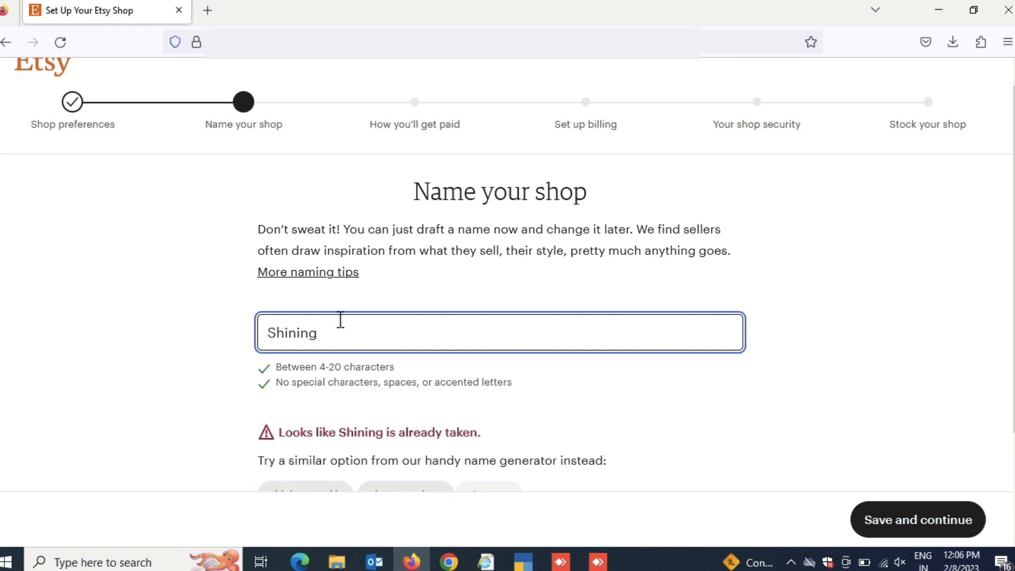
type("Store")
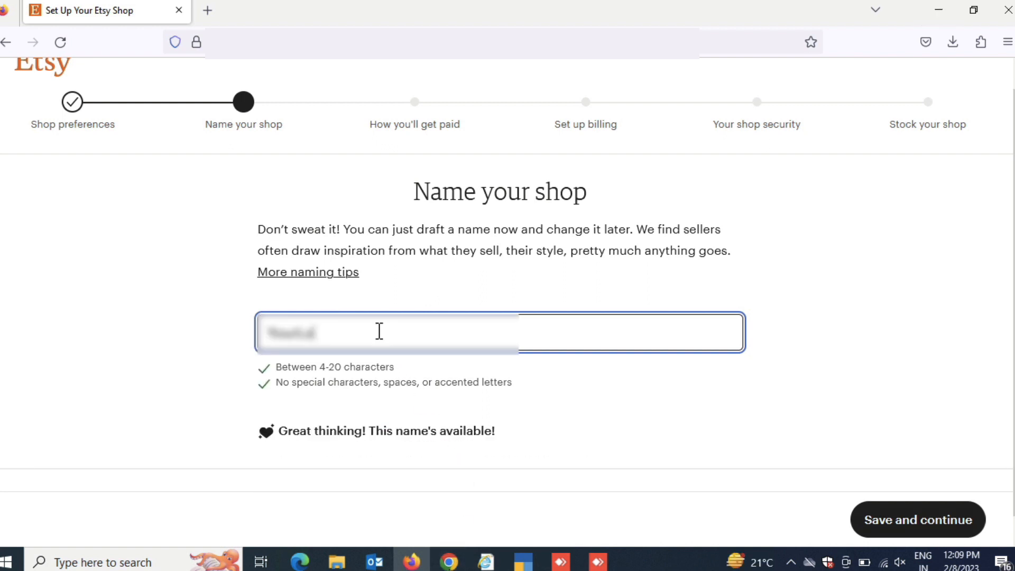
Name the shop YourLovelyMoment and save the name
type("ok")
type("ly")
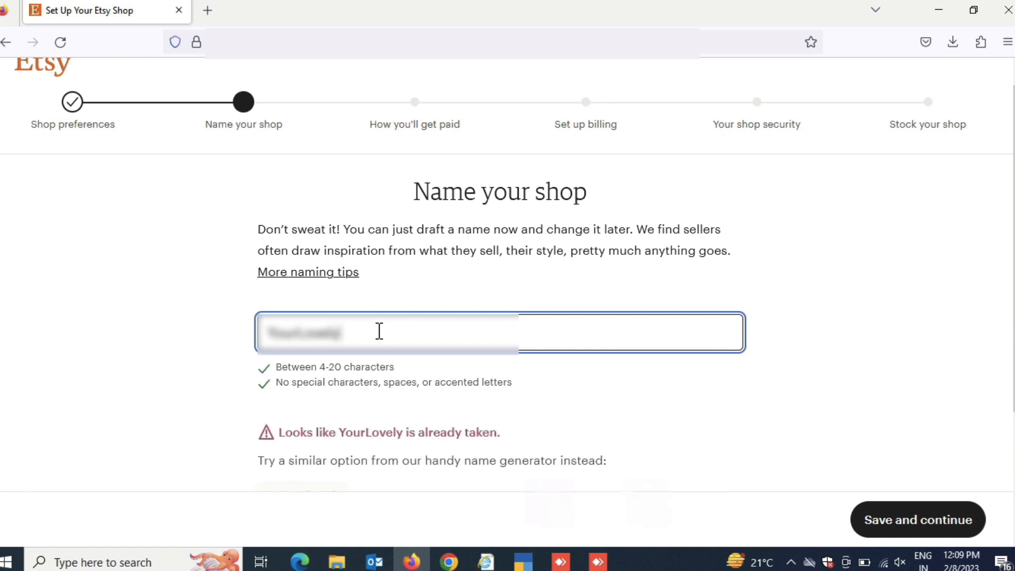
type("Moment")
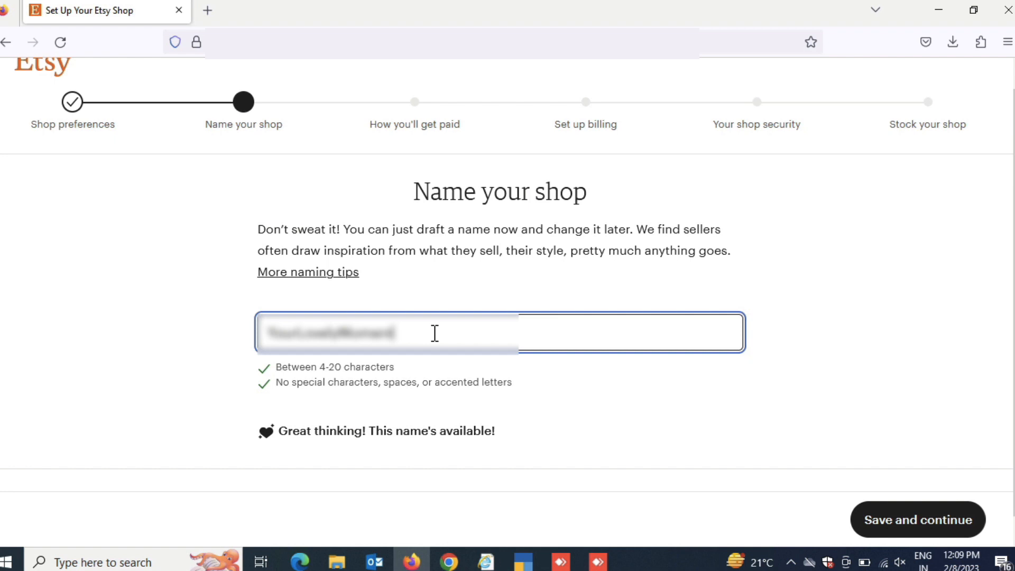
left_click(949, 536)
Select India as the country of residence in the seller's personal details
scroll(733, 365, "down", 4)
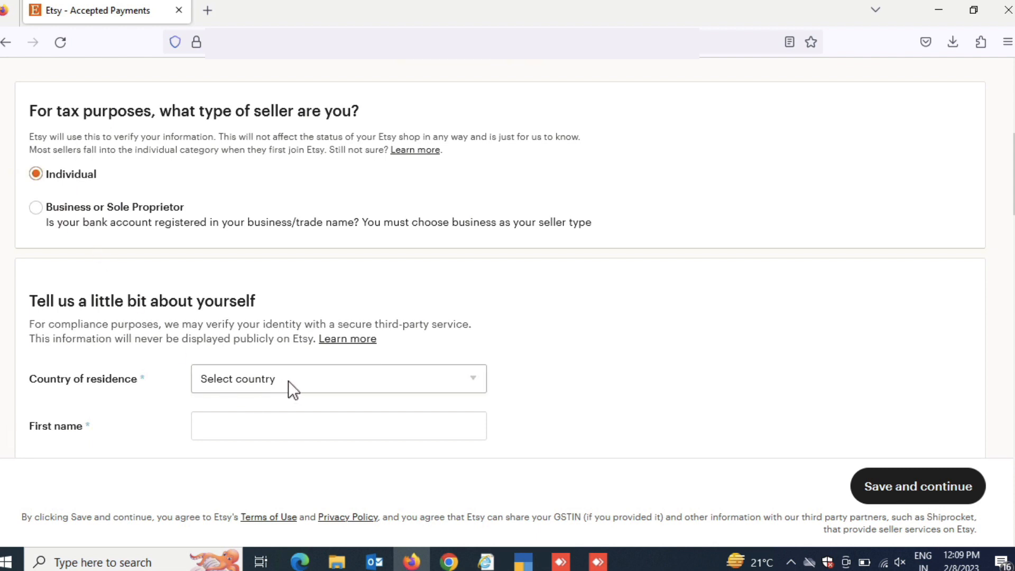
scroll(290, 381, "down", 1)
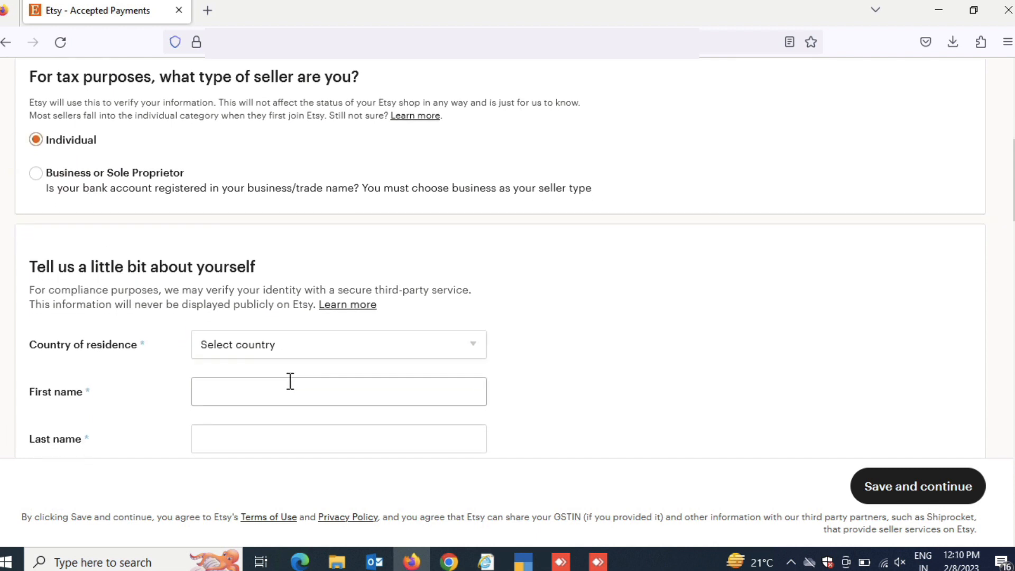
scroll(290, 380, "down", 1)
scroll(288, 382, "down", 1)
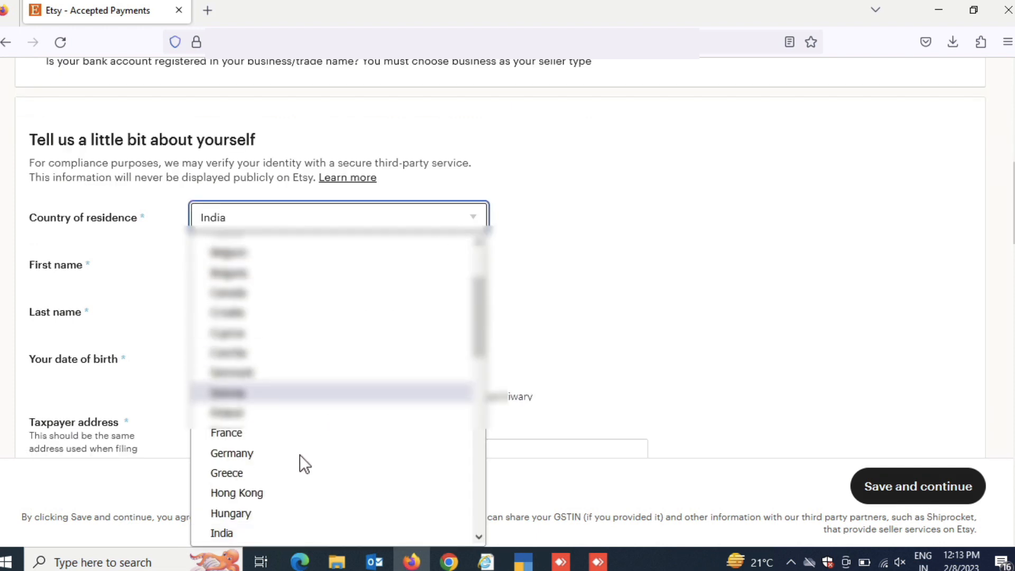
left_click(226, 531)
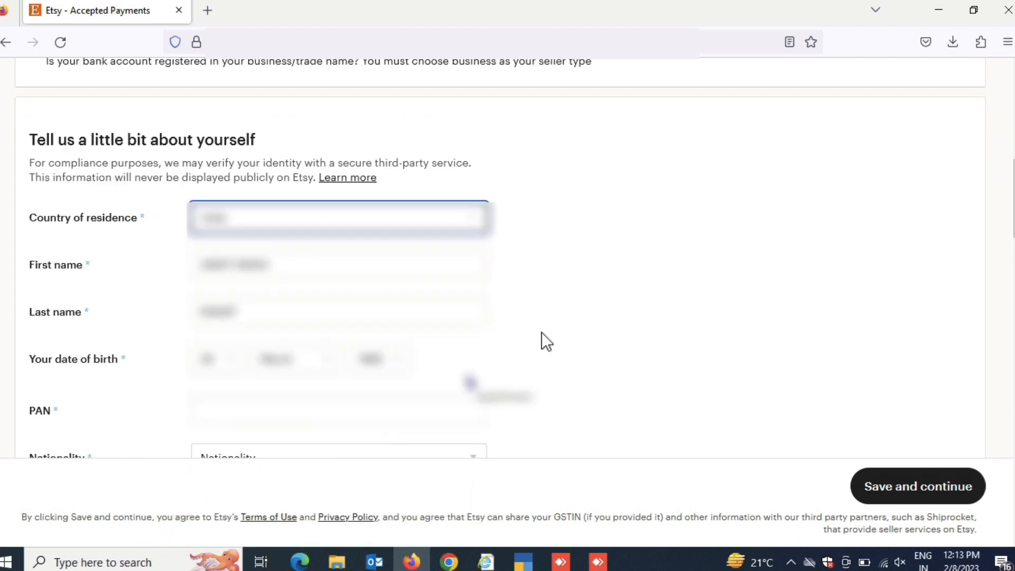
Enter the seller's PAN in the personal details
scroll(542, 331, "down", 1)
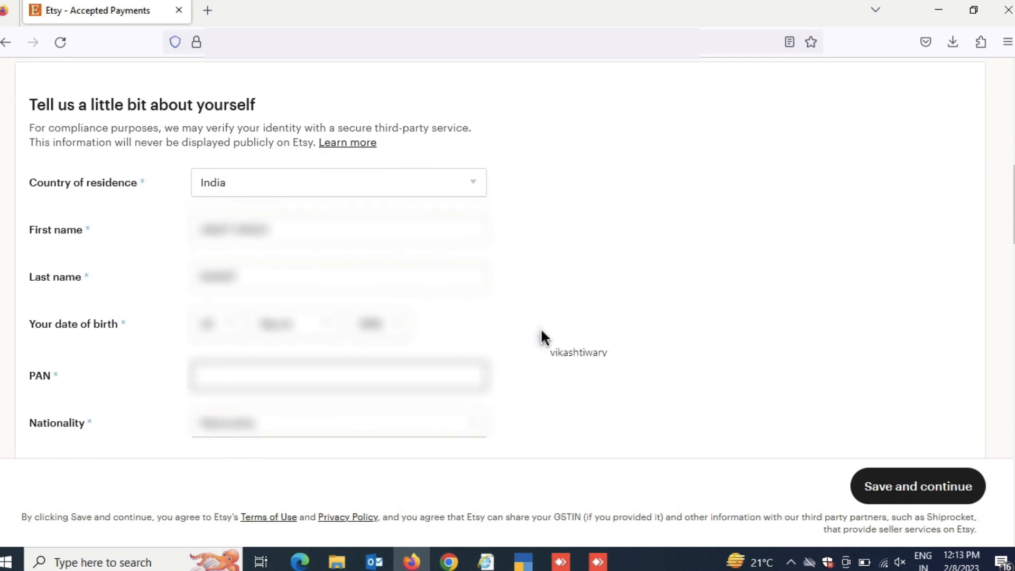
type("B")
key("BackSpace")
key("BackSpace")
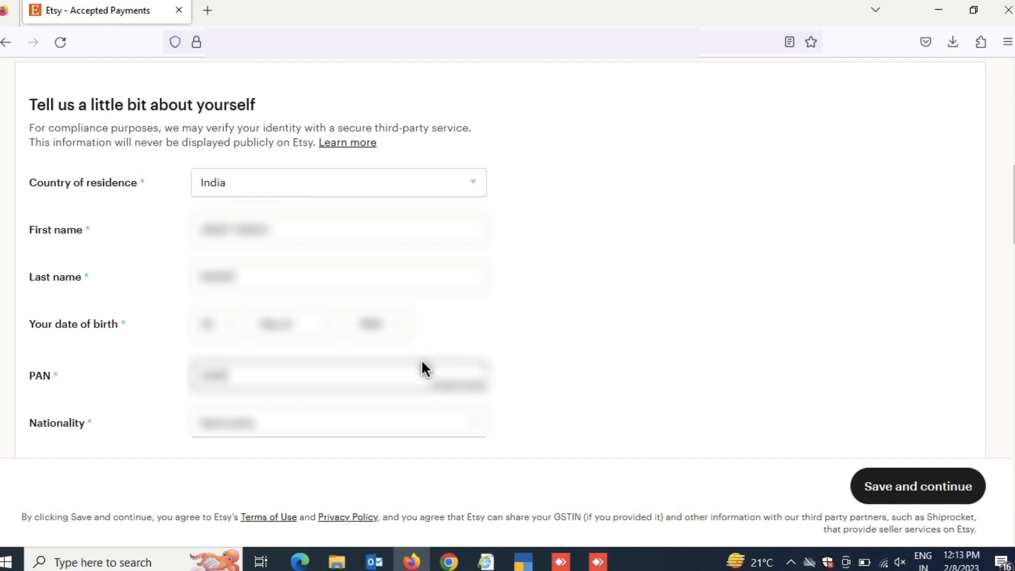
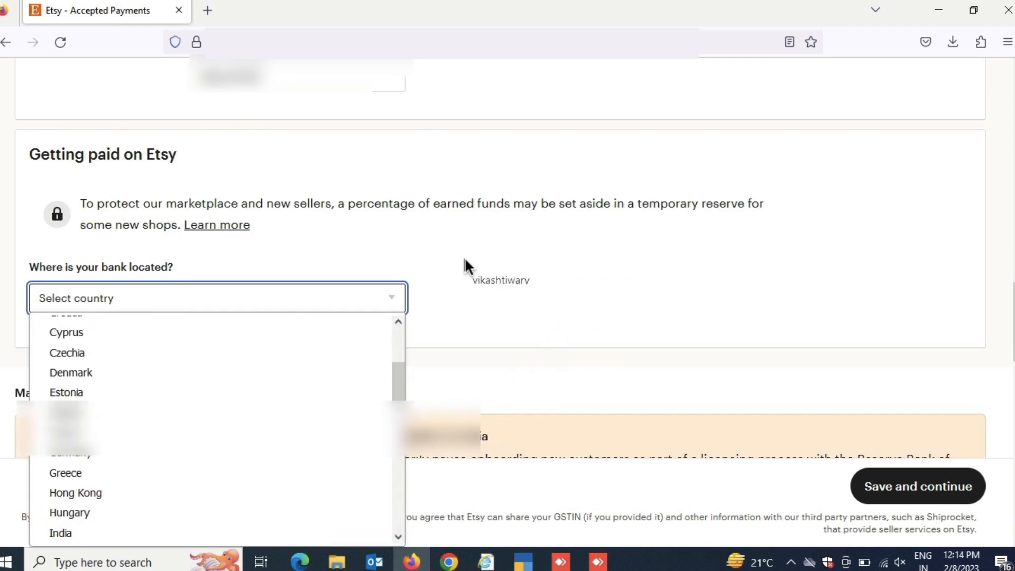
Set the bank location to India for getting paid on Etsy
key("i")
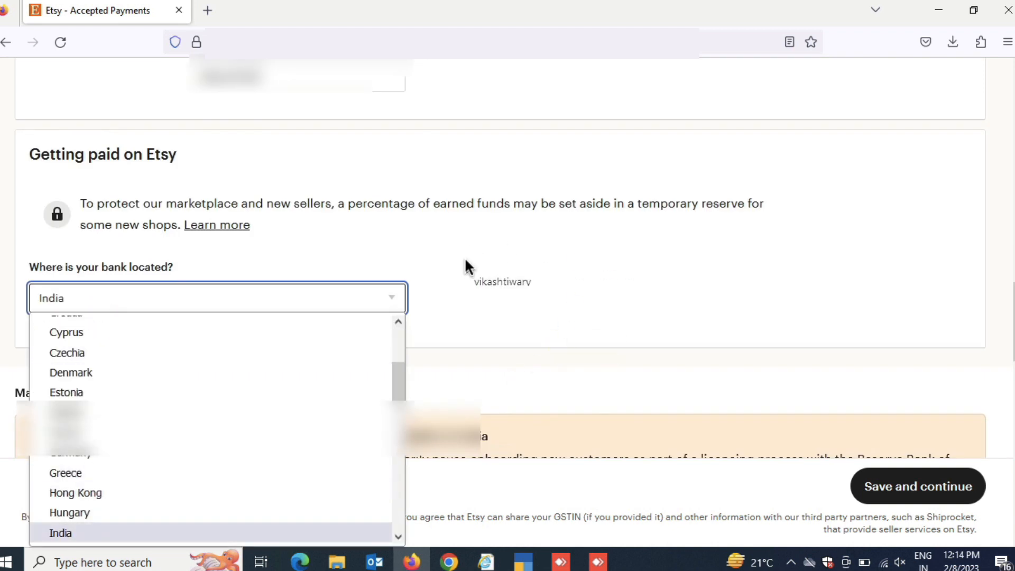
key("Return")
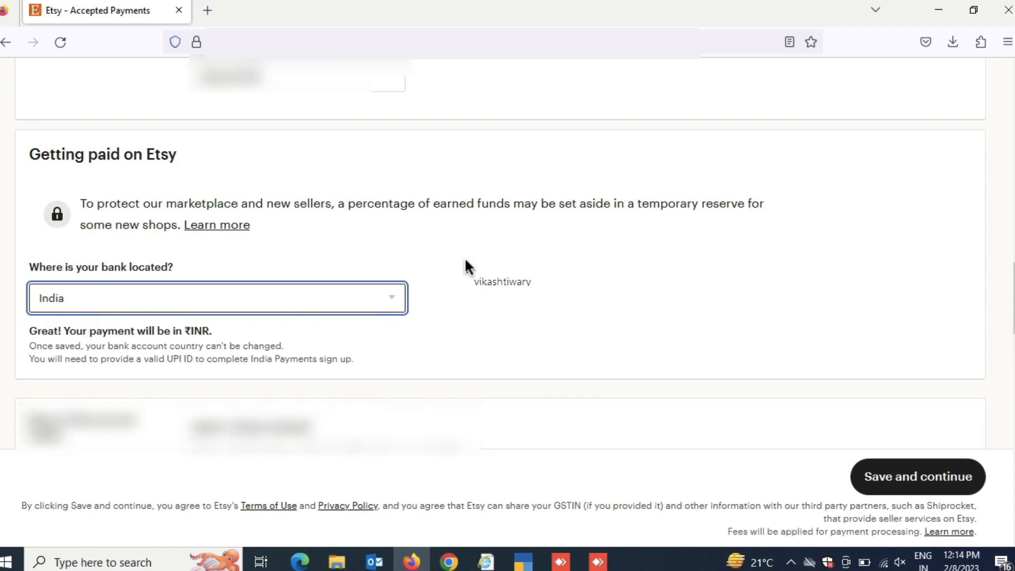
scroll(417, 282, "down", 4)
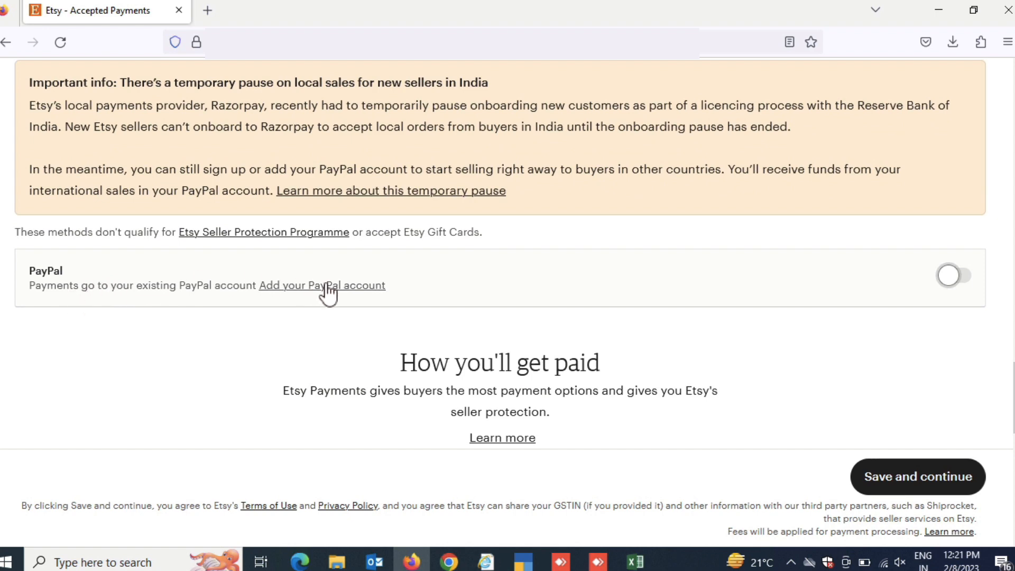
Add a PayPal account by entering and confirming the PayPal account email, and save the payment setup to continue
left_click(327, 285)
left_click(418, 248)
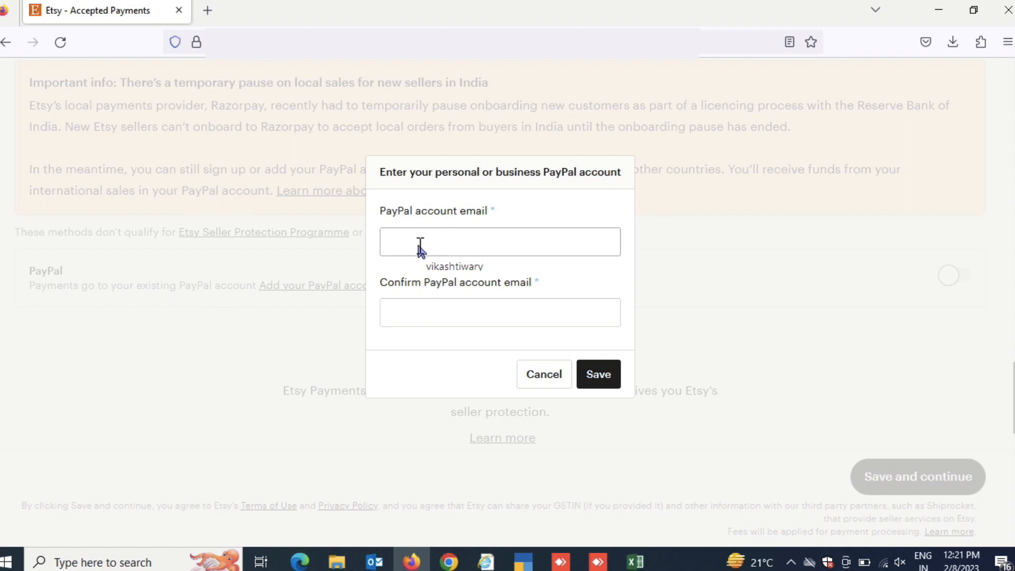
type("ram")
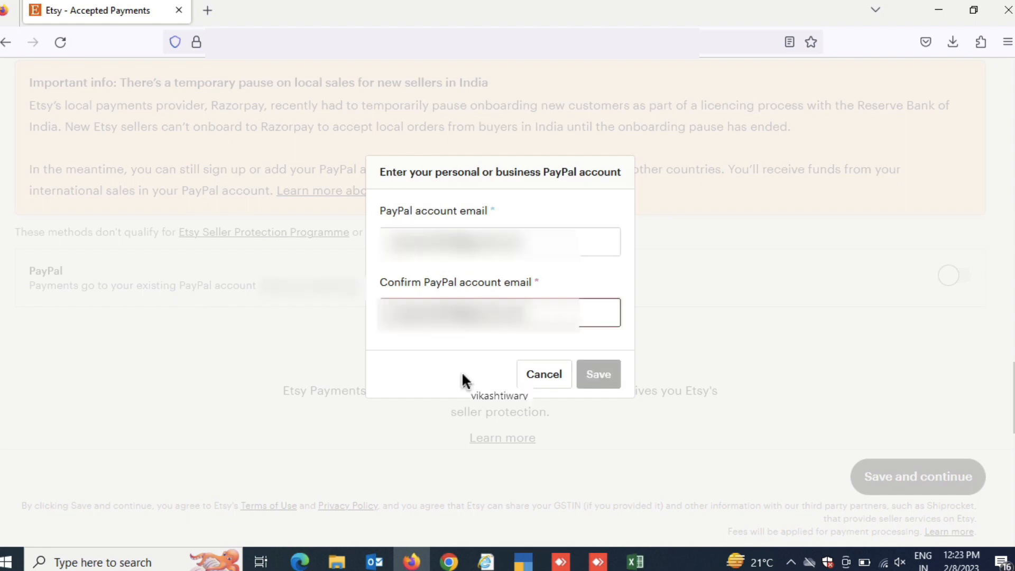
key("Return")
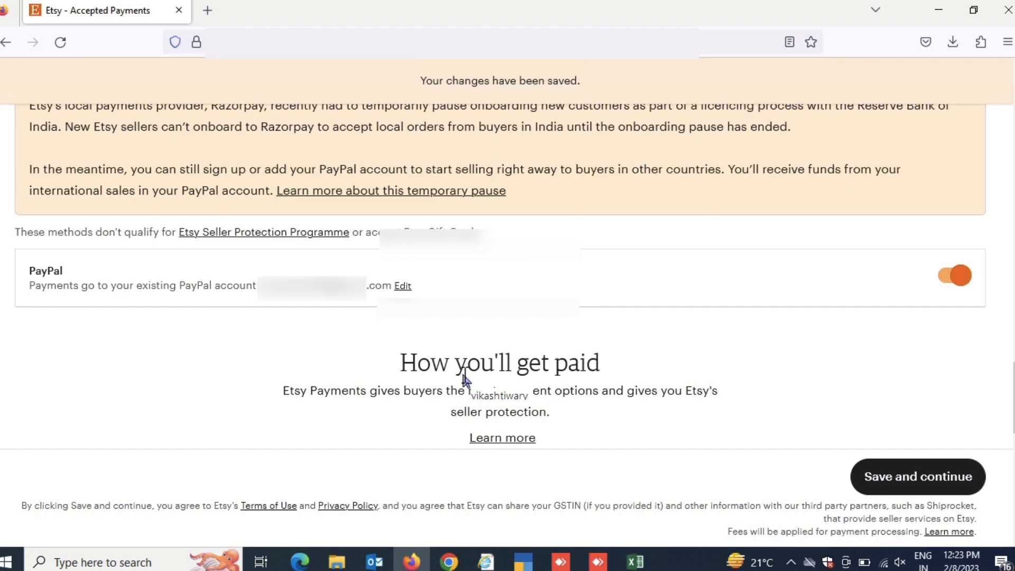
left_click(903, 477)
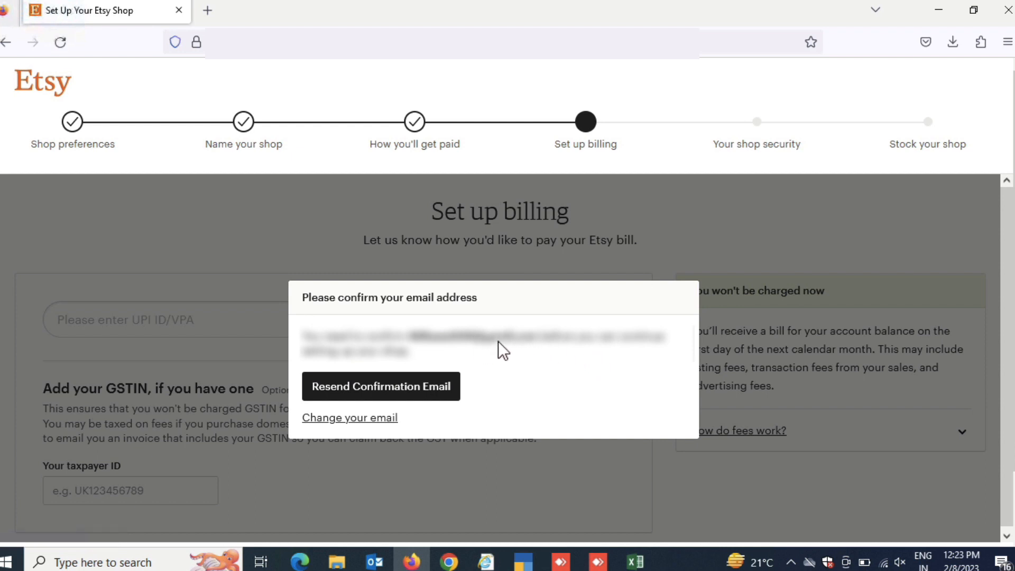
Confirm the account email through Etsy's confirmation message in Gmail and return to the shop's billing setup
left_click(208, 11)
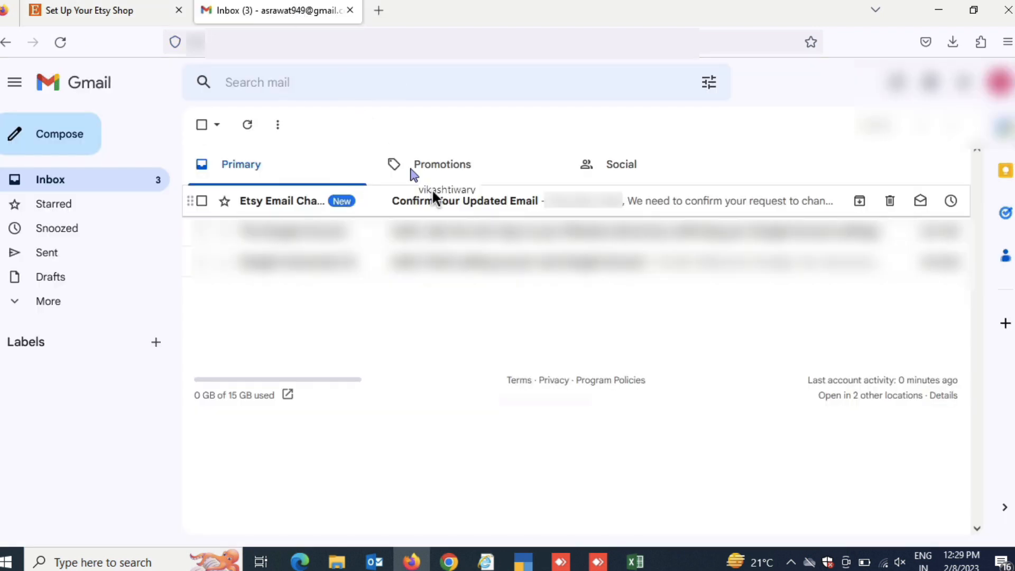
left_click(432, 197)
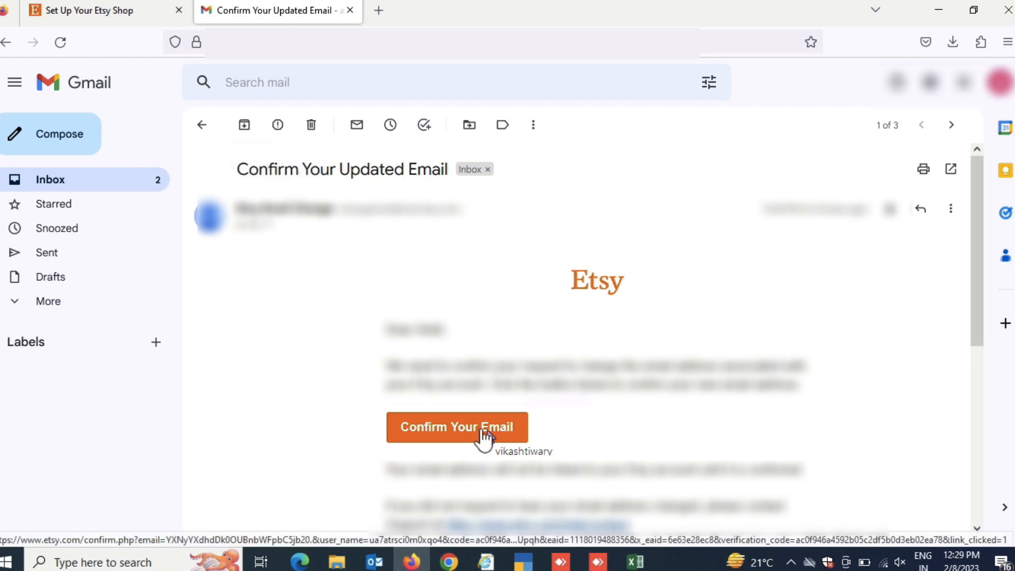
left_click(484, 437)
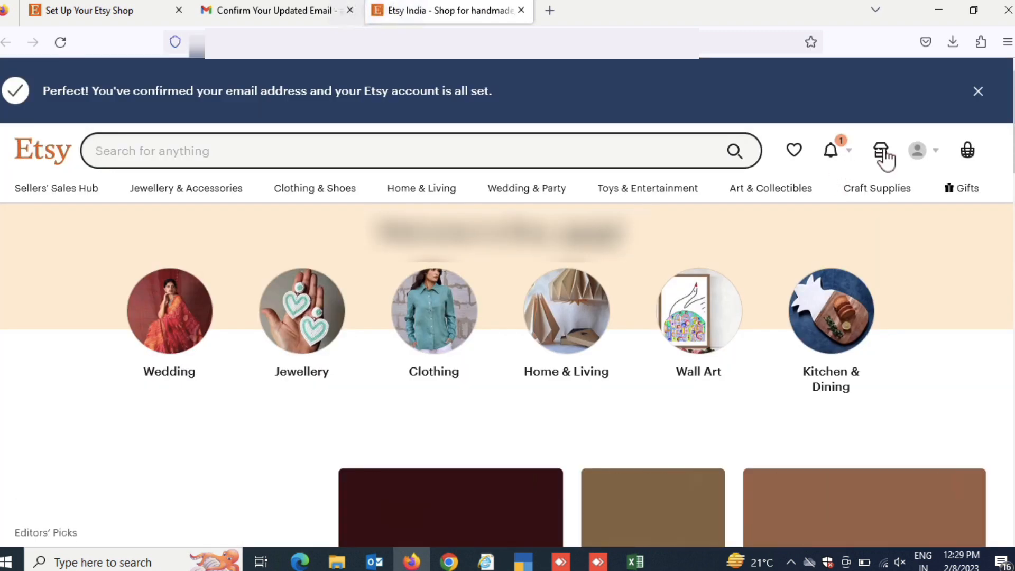
left_click(882, 154)
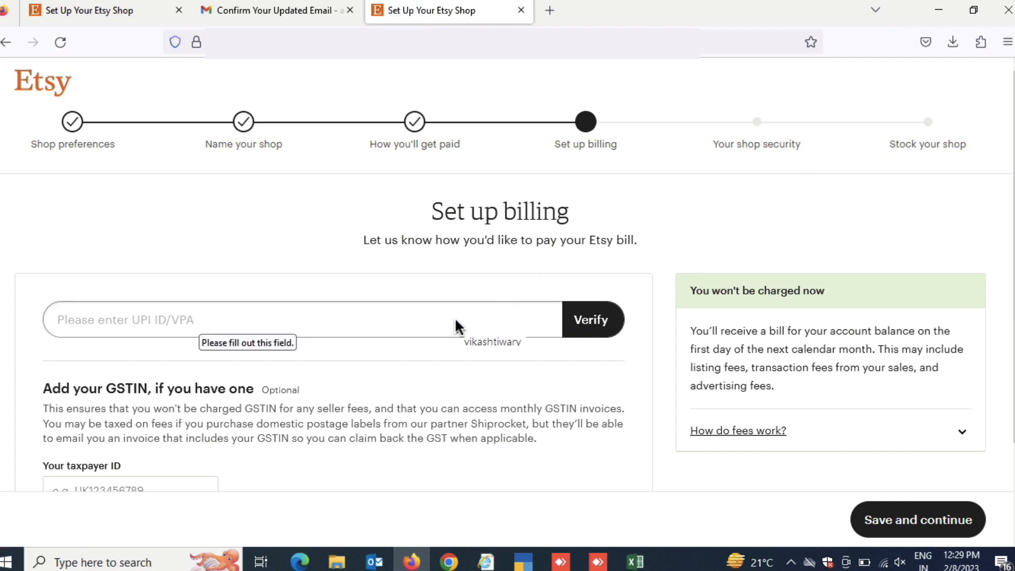
Enter and verify the seller's UPI ID for billing, and save it to continue
left_click(438, 317)
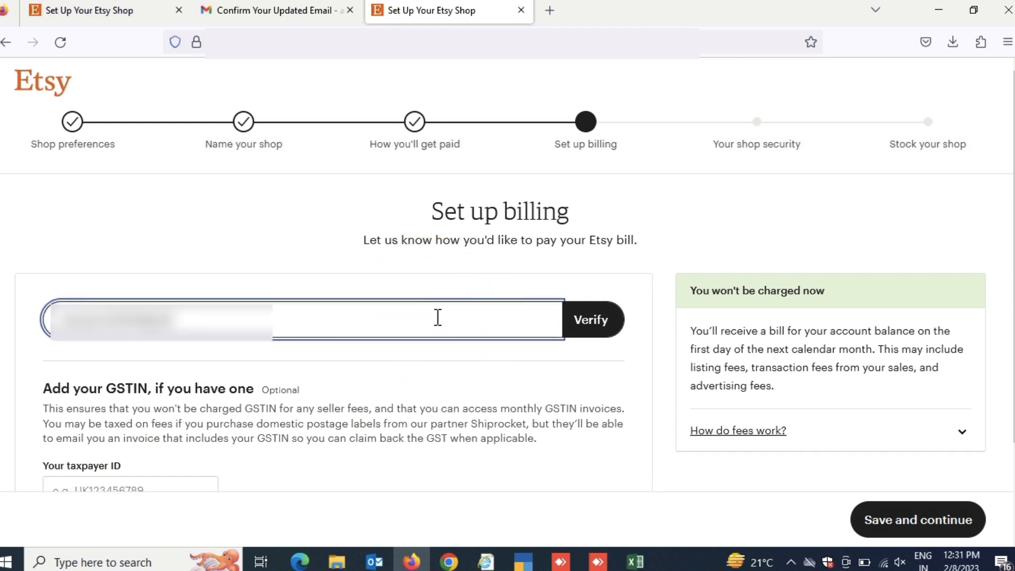
key("Return")
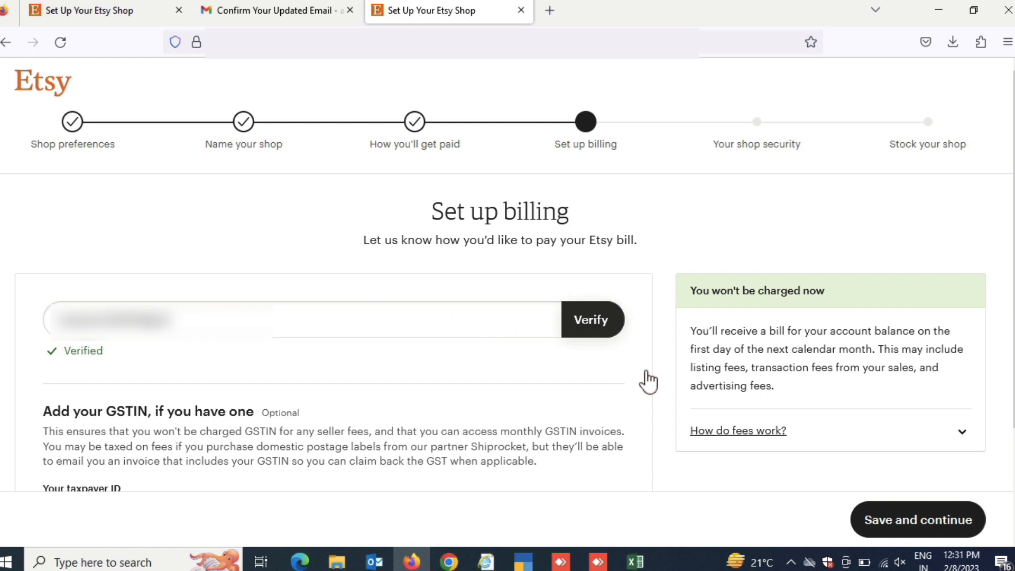
left_click(884, 523)
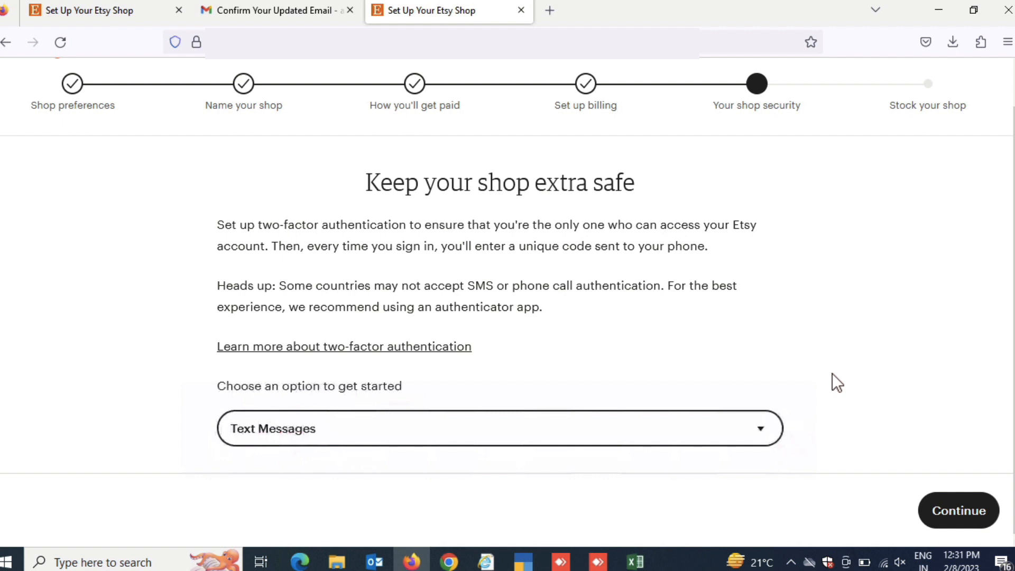
Set up two-factor authentication by text message, entering the phone number with the +91 country code and the verification code sent to it
left_click(968, 519)
left_click(254, 337)
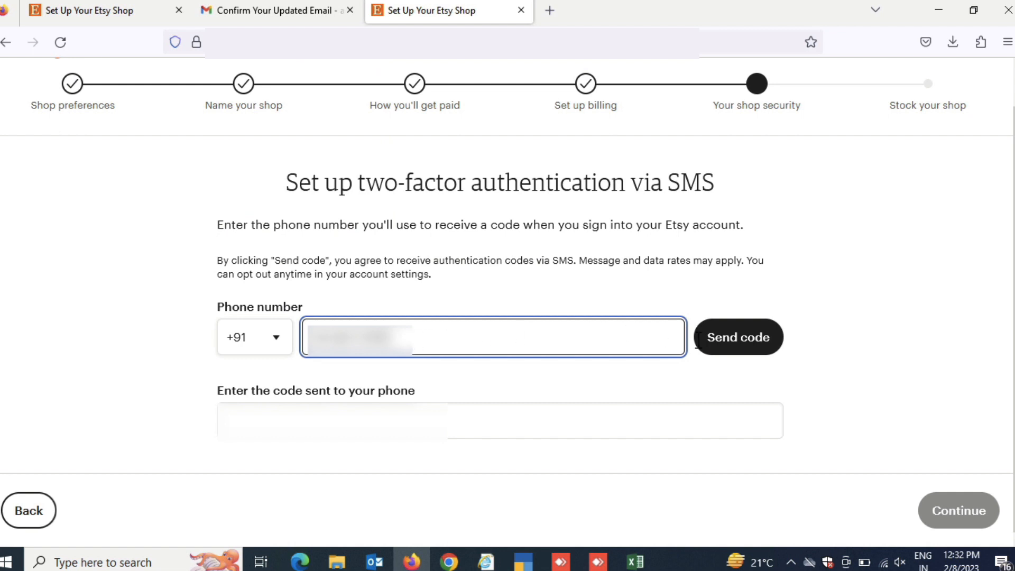
left_click(740, 345)
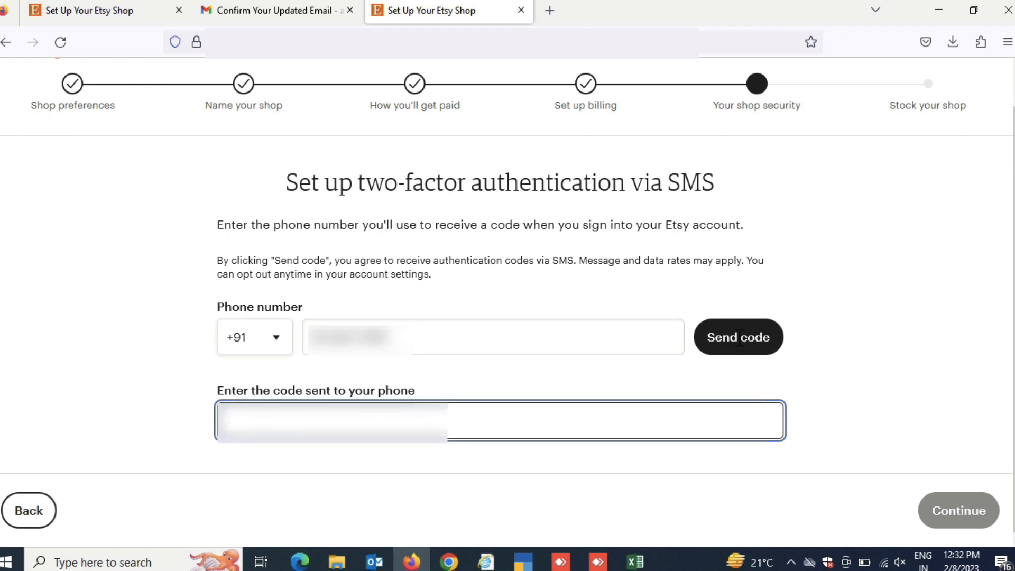
left_click(739, 341)
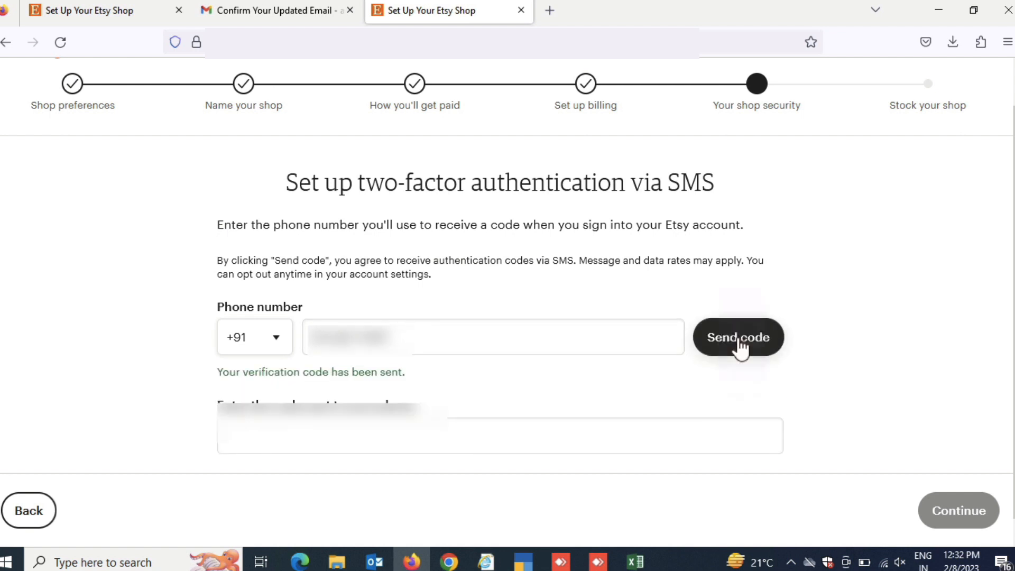
left_click(551, 435)
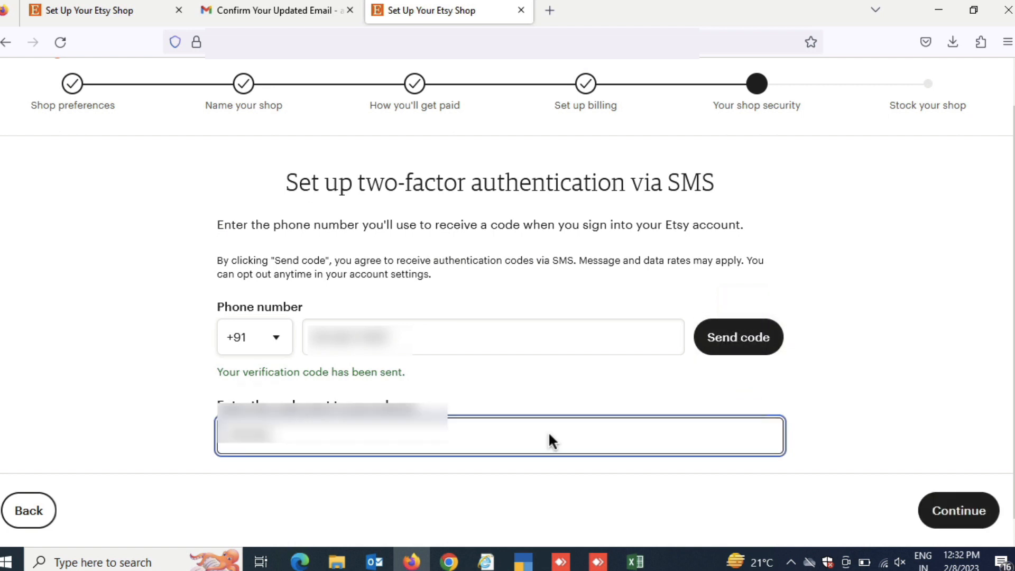
left_click(950, 513)
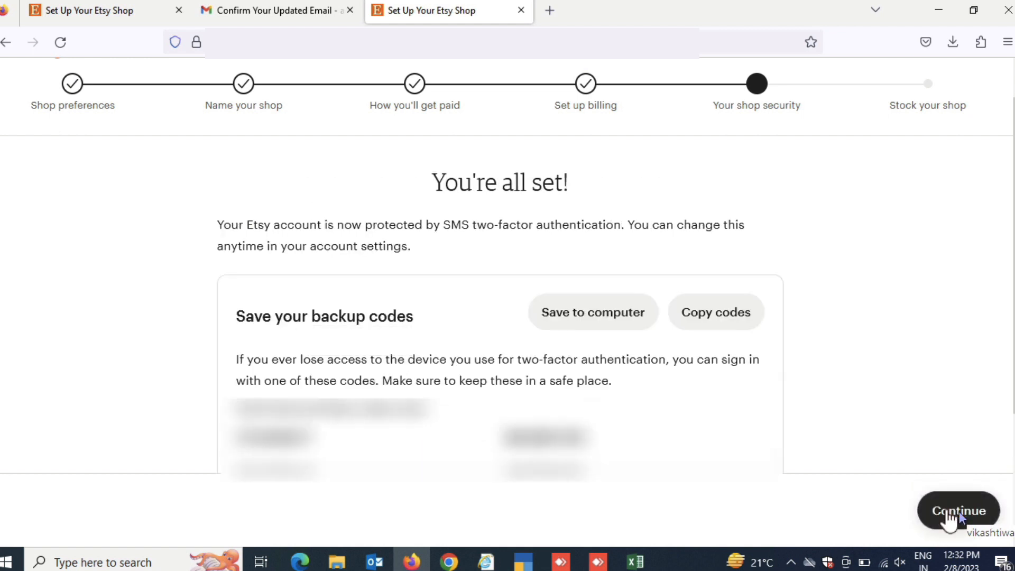
Save the two-factor backup codes to the computer and continue to stocking the shop
left_click(619, 316)
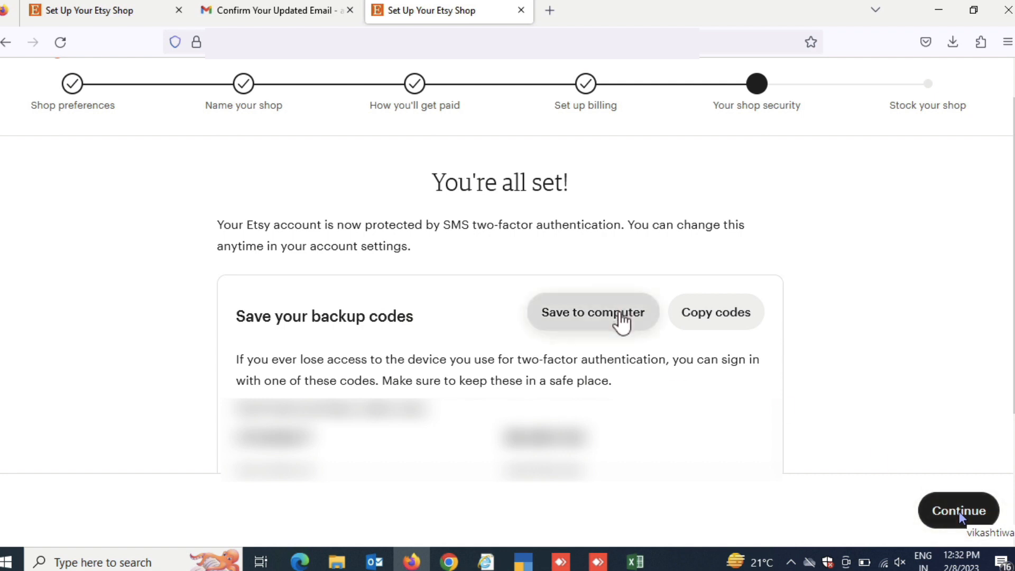
scroll(626, 364, "down", 1)
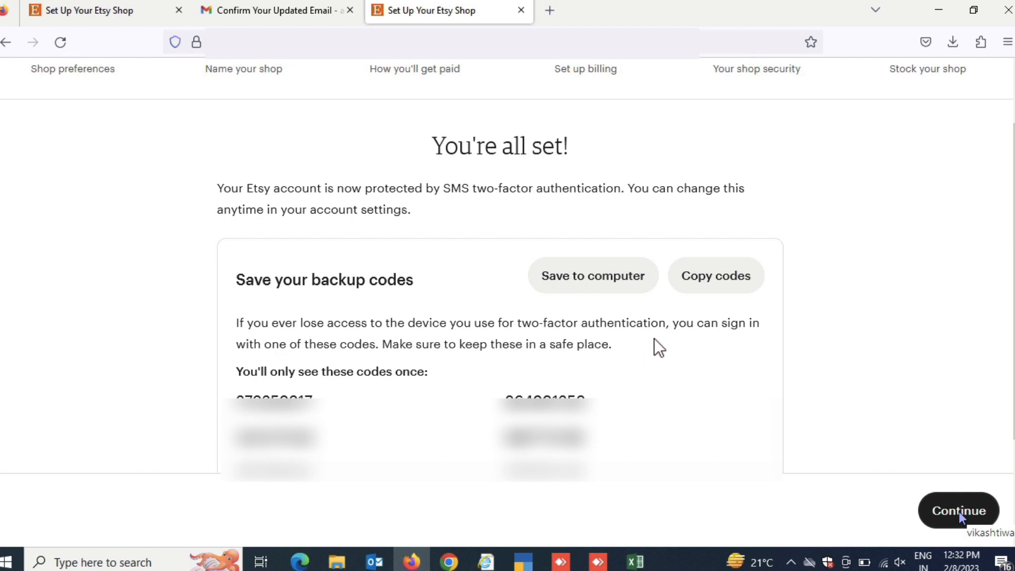
left_click(947, 512)
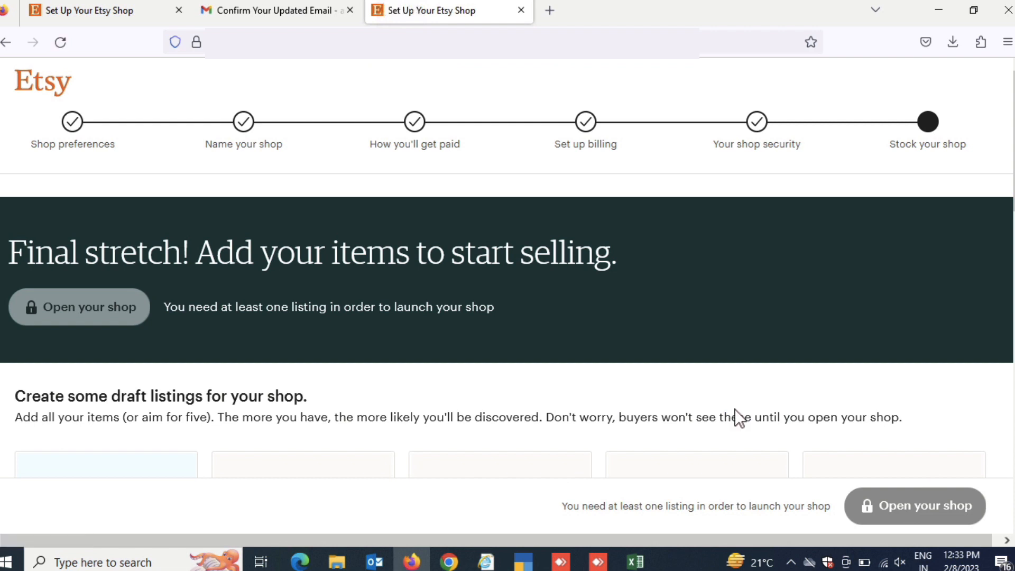
Add a first draft listing and upload four photos of the pendant necklace
scroll(735, 409, "down", 5)
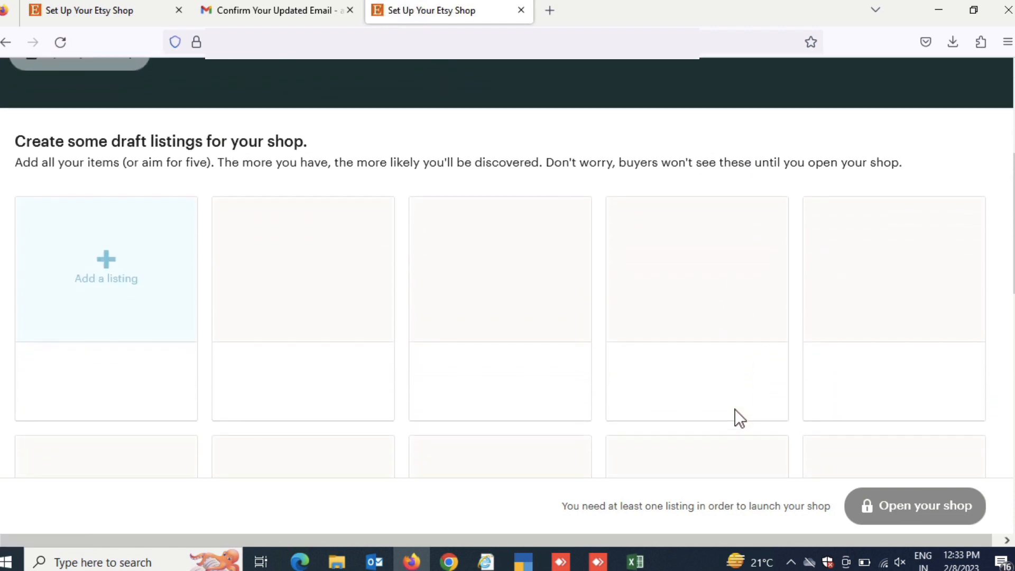
left_click(139, 279)
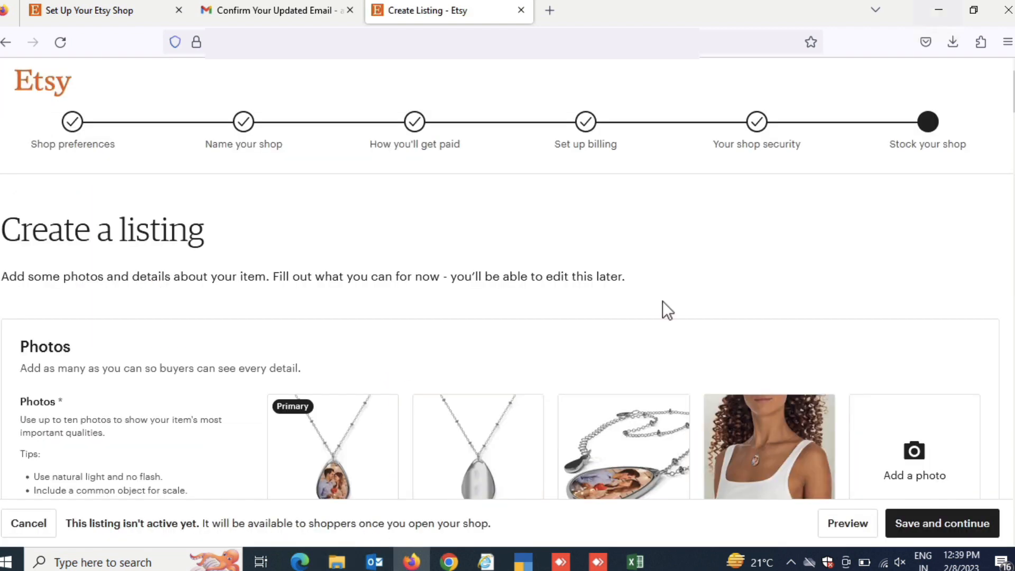
scroll(666, 309, "down", 1)
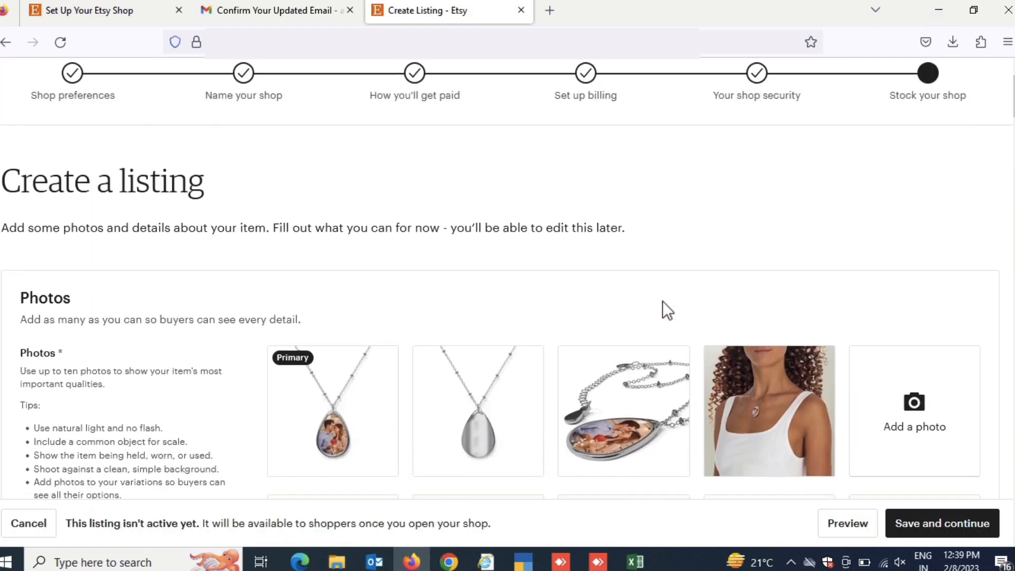
Title the listing "Valentines Day Personalized Pendant For Her, Gift For Girlfriend, Wife Pendant, Gift For Wife, Valentines Day Gift"
scroll(663, 302, "down", 2)
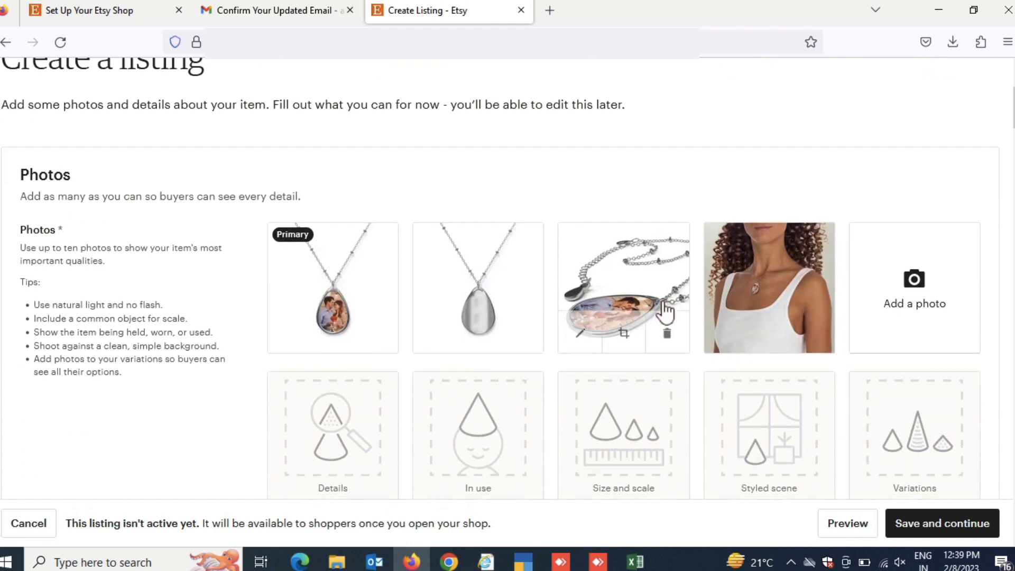
scroll(665, 309, "down", 3)
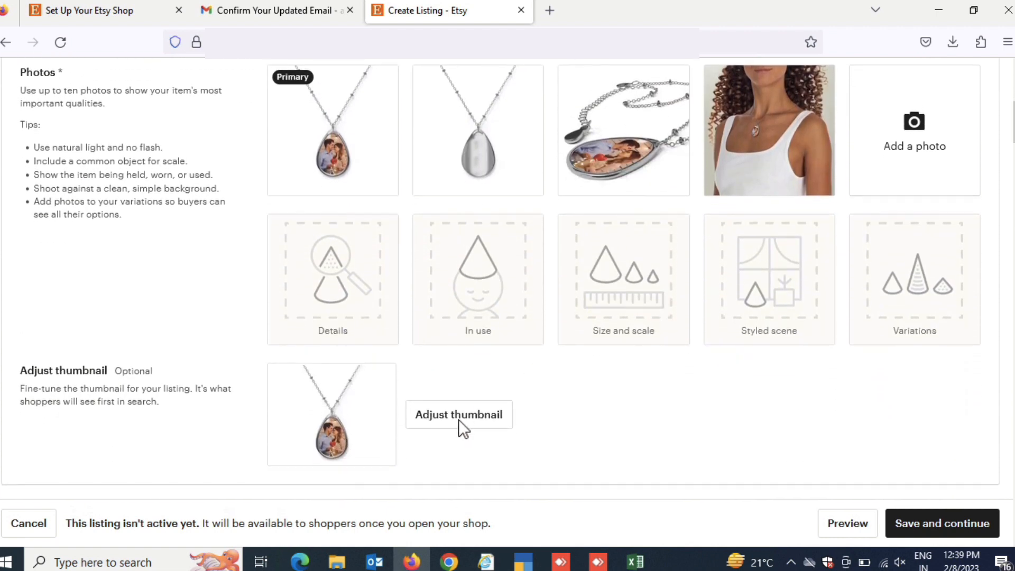
scroll(462, 423, "down", 10)
left_click(519, 327)
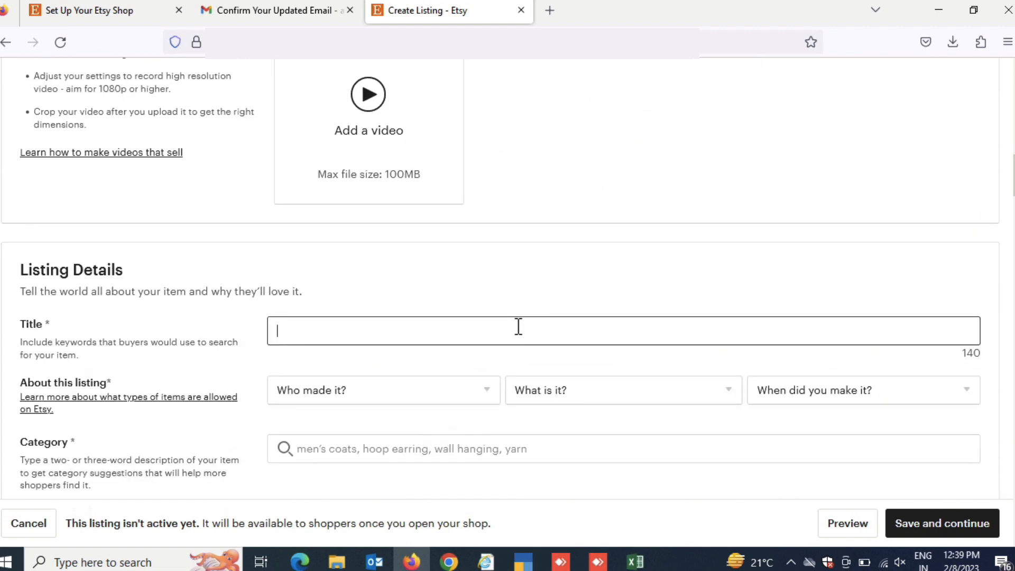
type("V")
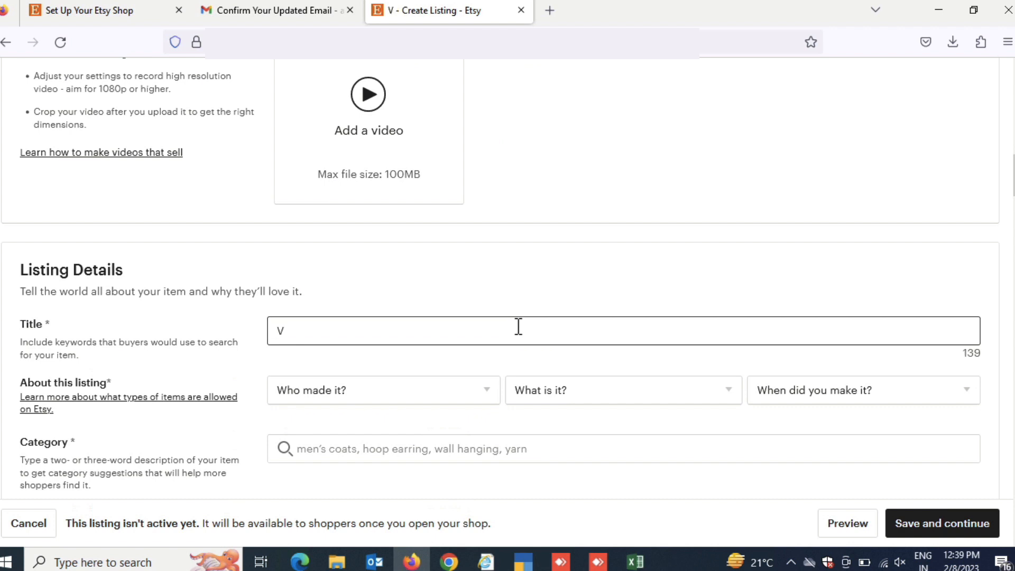
type("alentine")
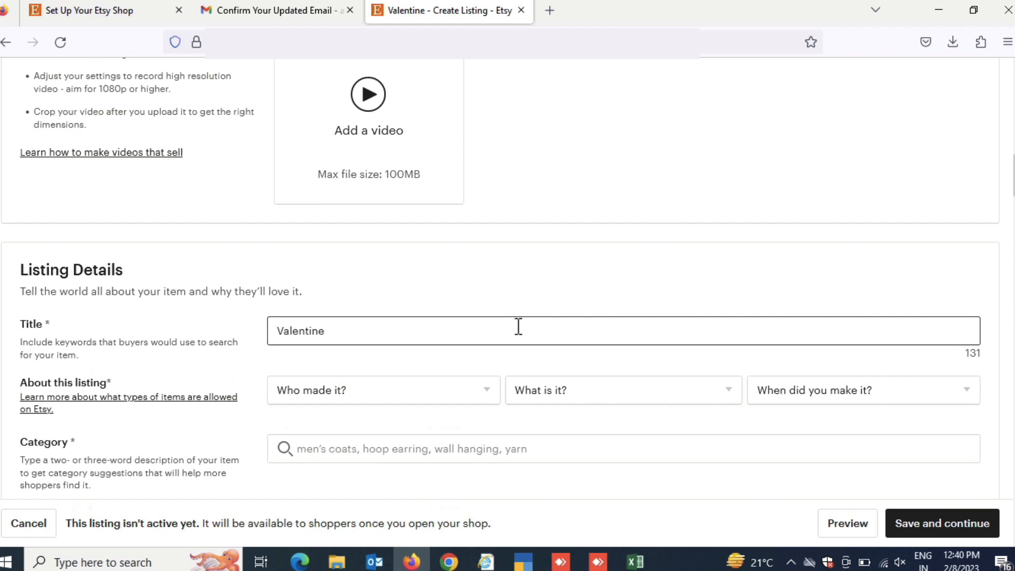
type("s D")
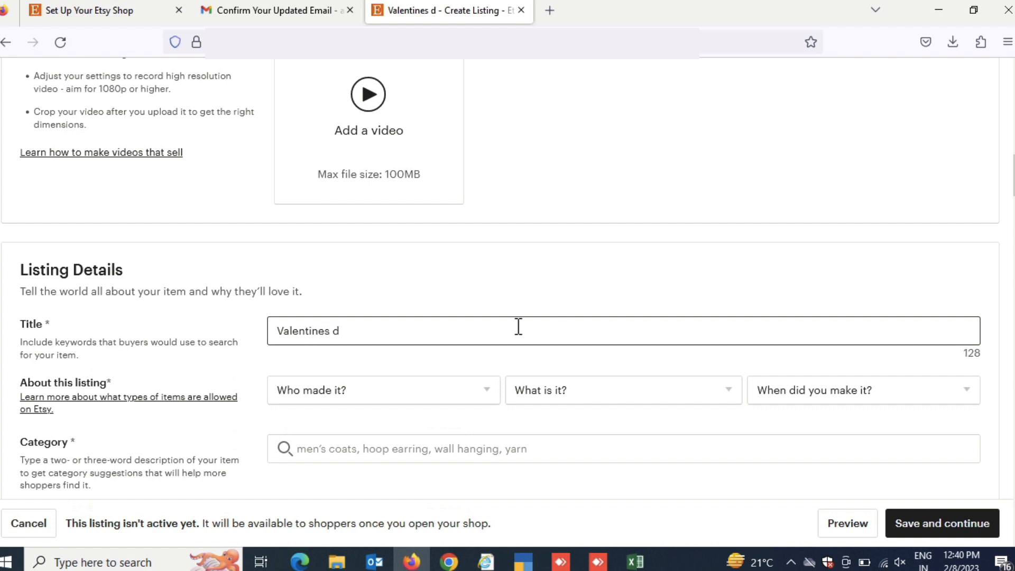
Fill in the listing's About details with maker "I did", use "A finished product" and making date "Made to order"
left_click(449, 391)
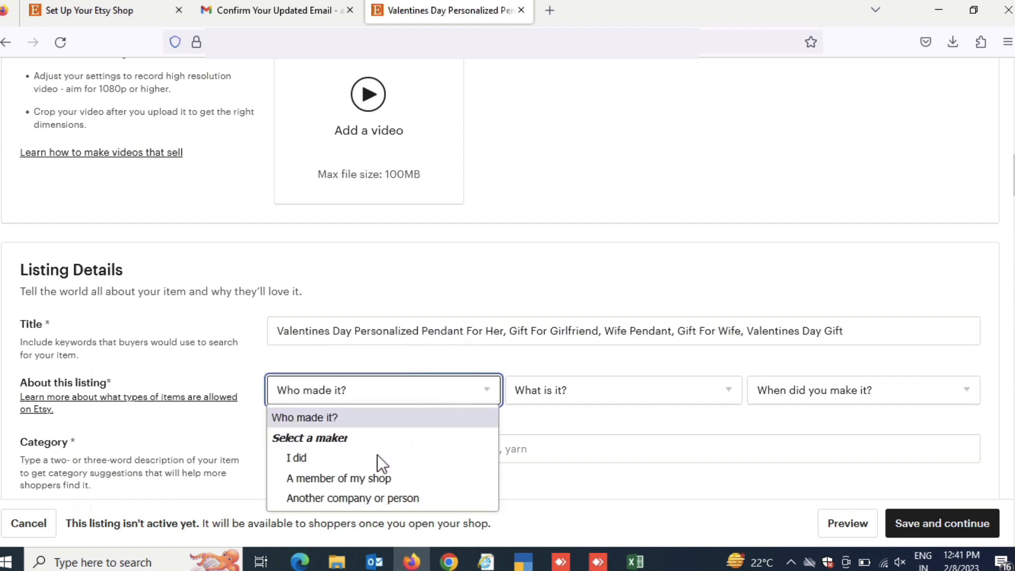
left_click(375, 458)
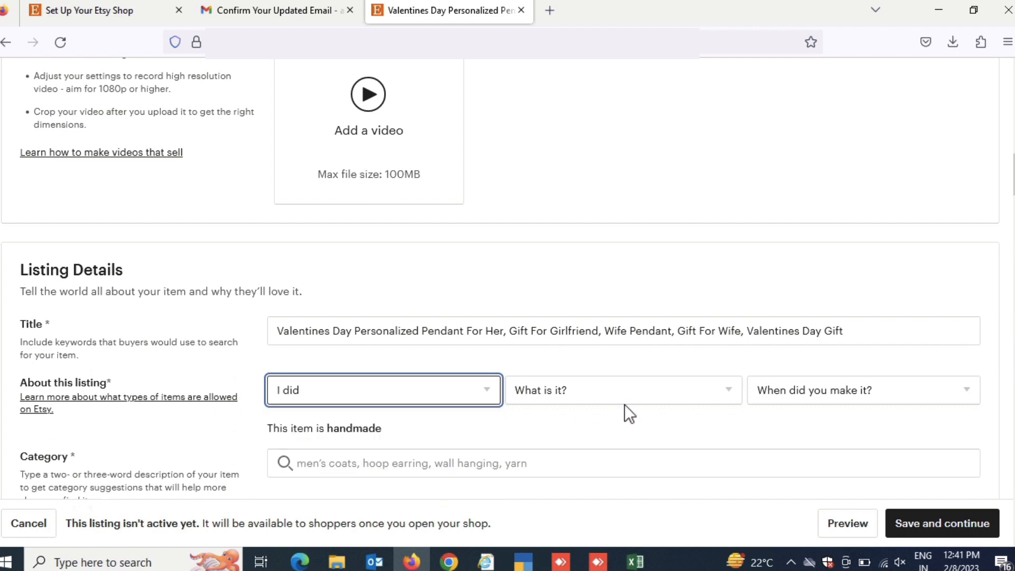
left_click(638, 397)
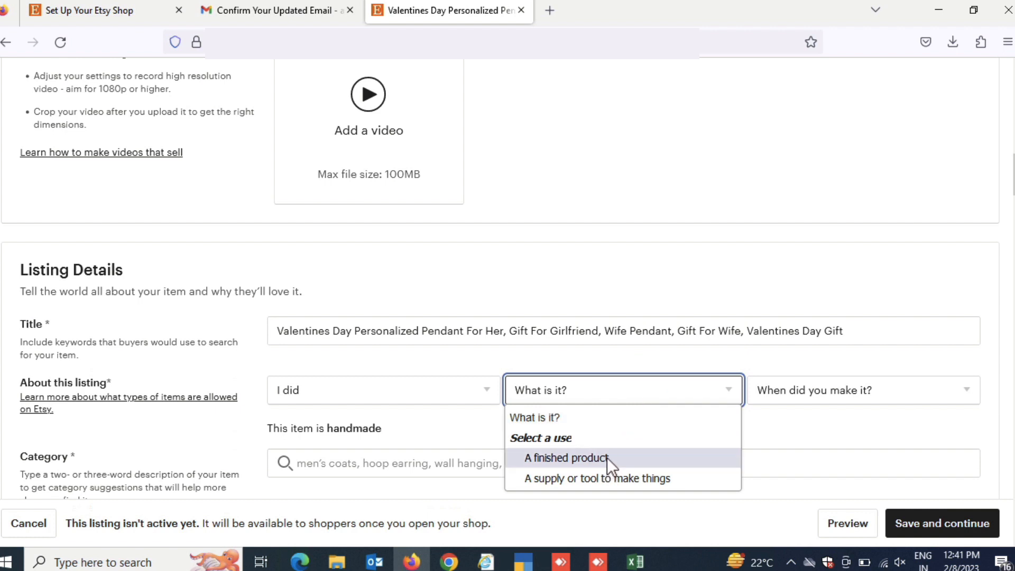
left_click(608, 458)
left_click(830, 393)
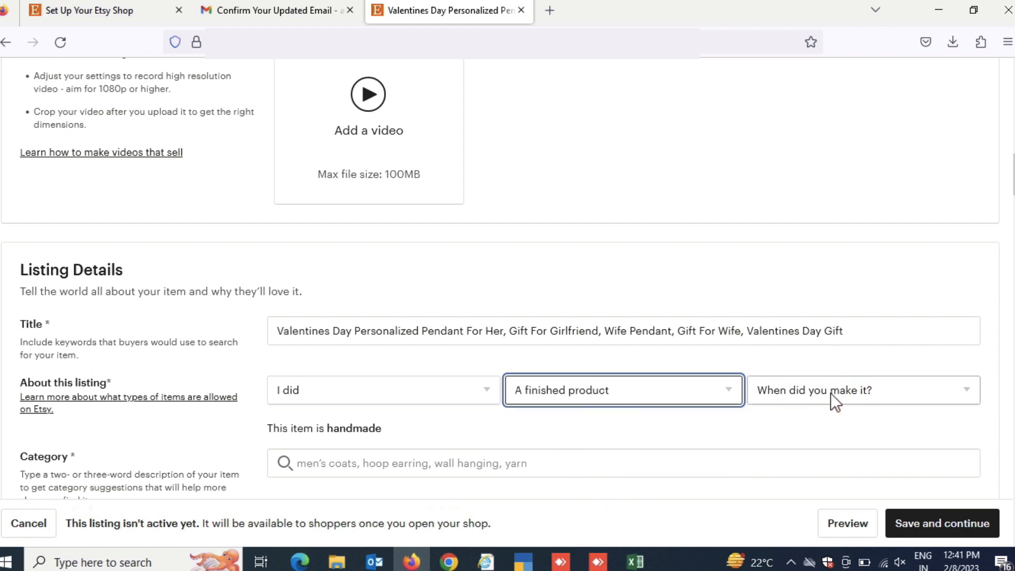
left_click(830, 392)
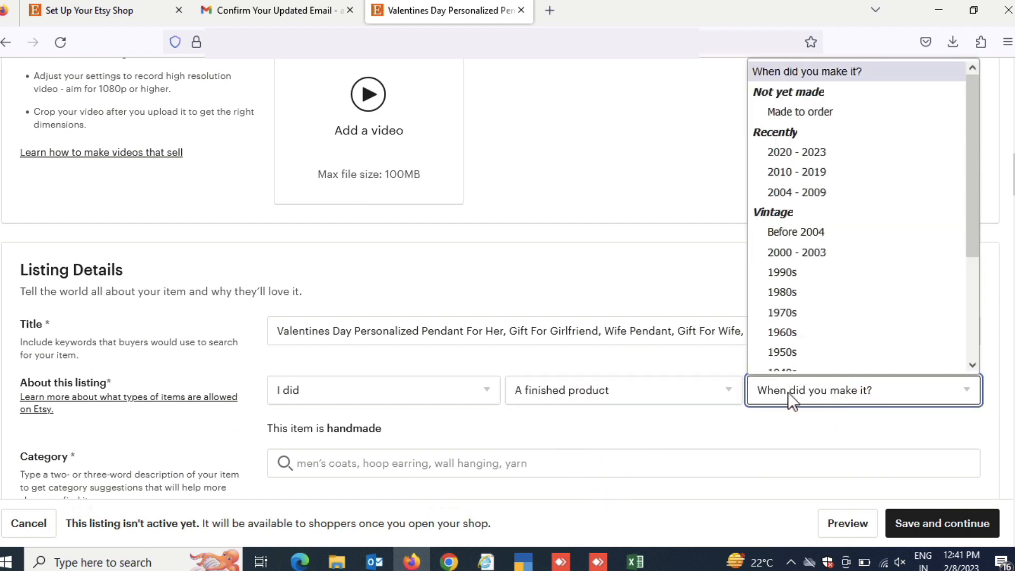
left_click(813, 99)
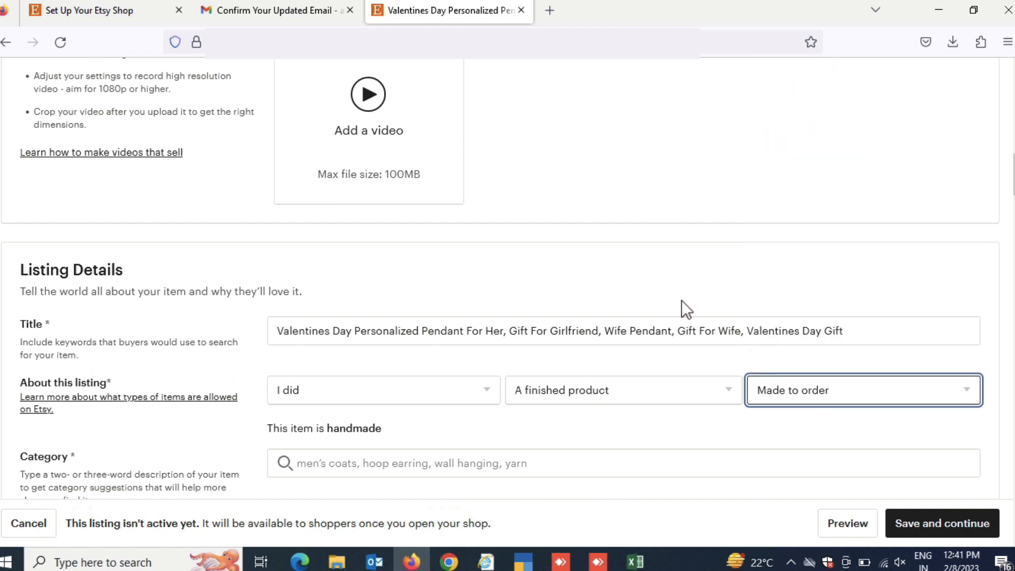
Set the listing's renewal option to Manual
scroll(684, 287, "down", 4)
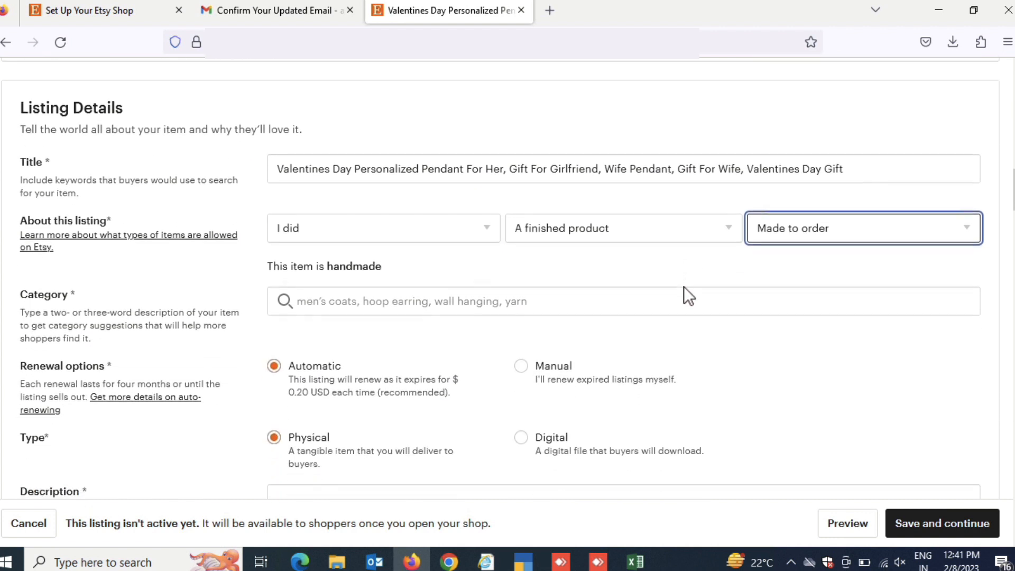
left_click(557, 328)
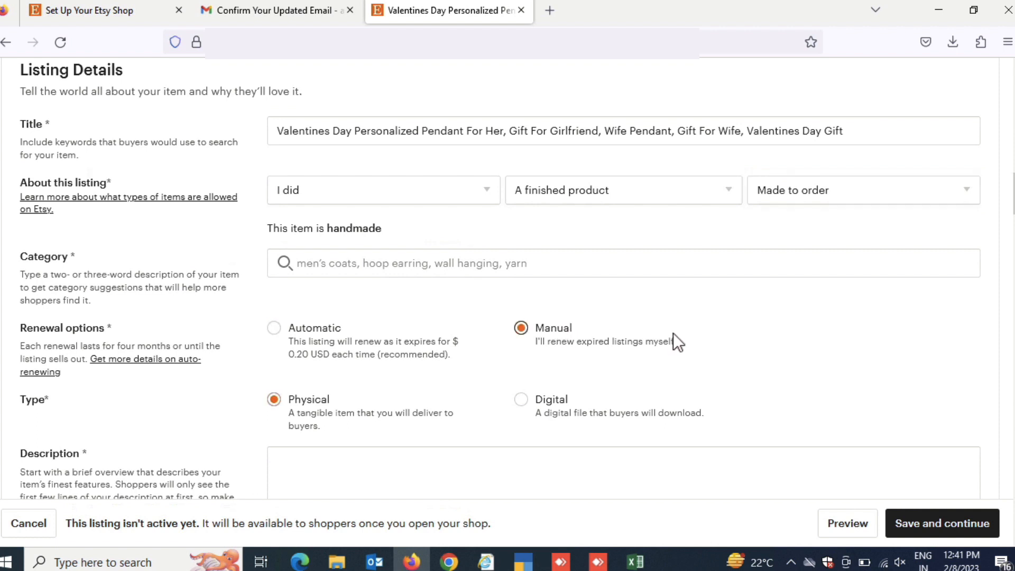
Copy the full listing title and paste it into the listing's description
left_click(676, 131)
key("ctrl+a")
key("ctrl+c")
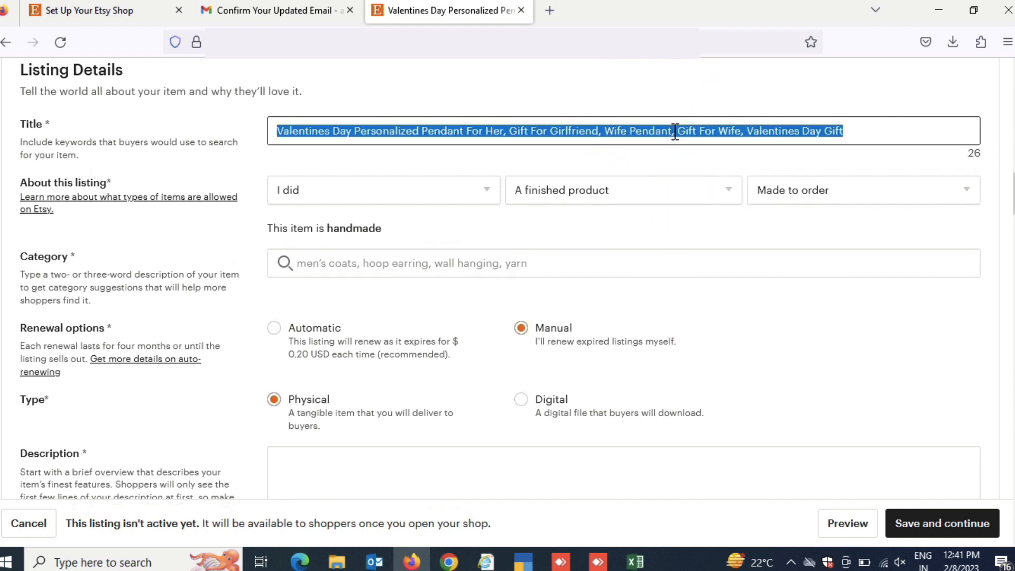
left_click(671, 323)
scroll(670, 324, "down", 3)
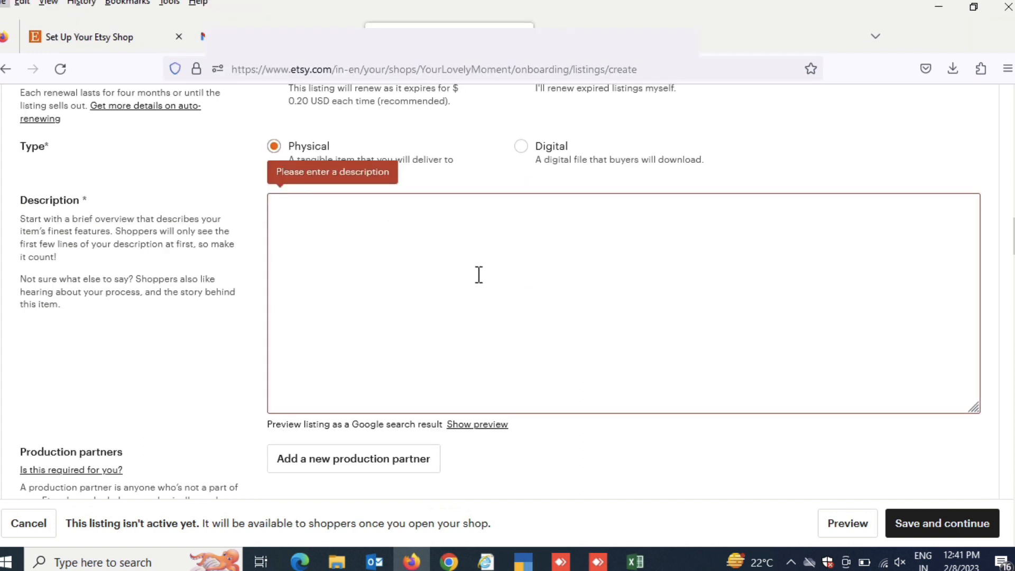
left_click(442, 256)
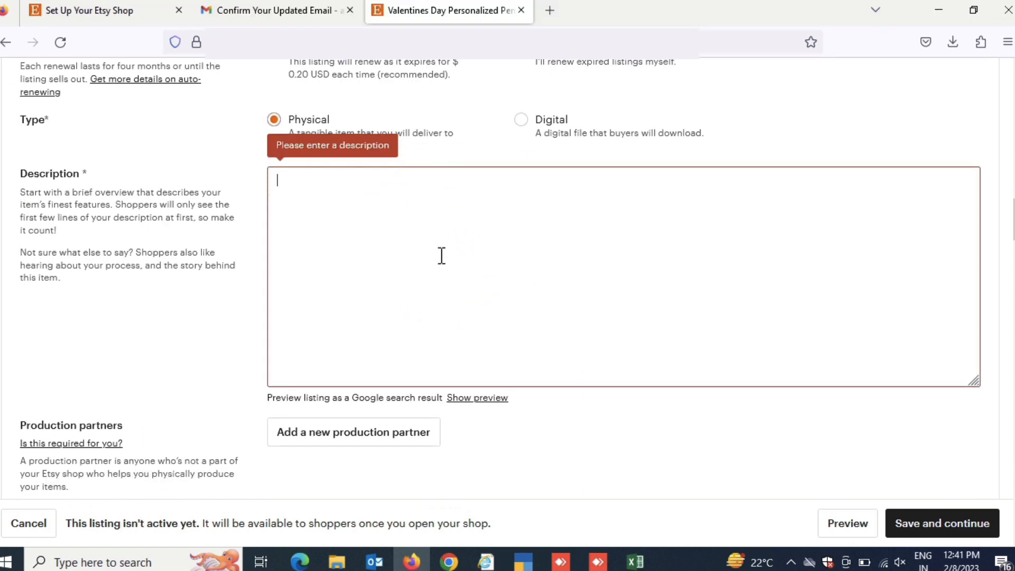
key("ctrl+v")
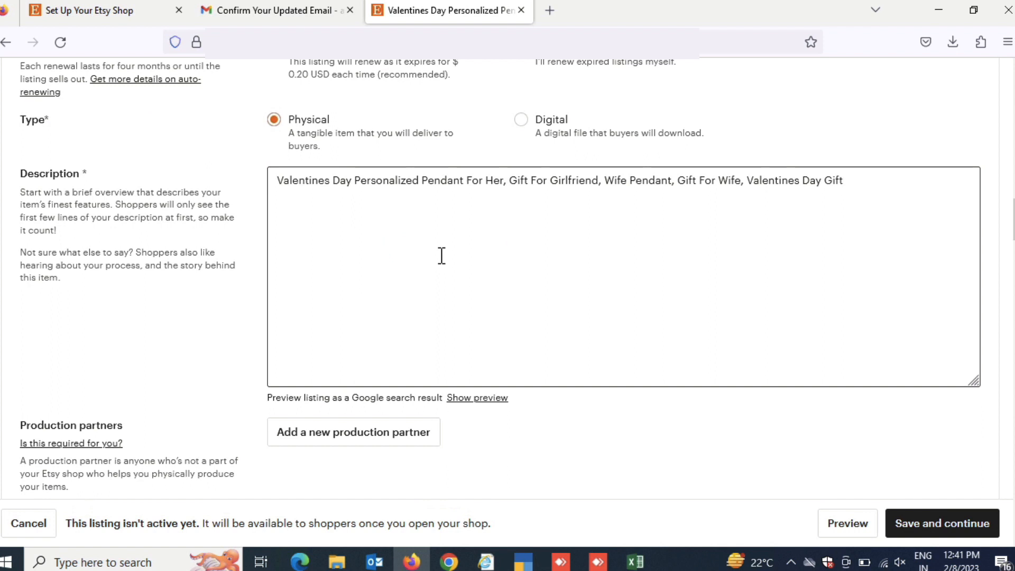
Add the tags gift for her, gift for wife, valentine day gift, gift for girlfriend, wife pendant, pendant for her, personalized gifts and wife nacklace
scroll(561, 394, "down", 3)
scroll(561, 394, "down", 1)
left_click(537, 336)
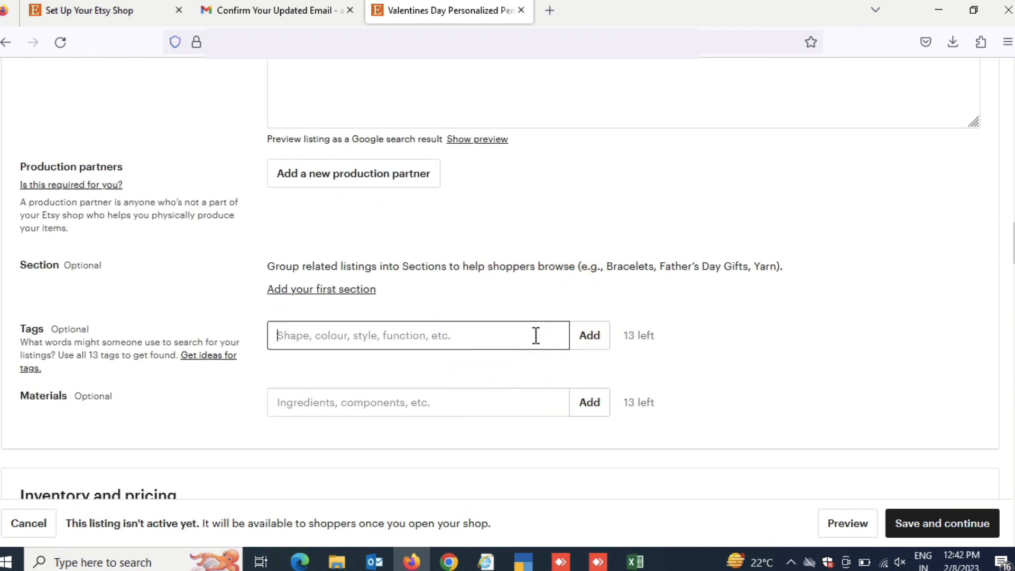
type("gift")
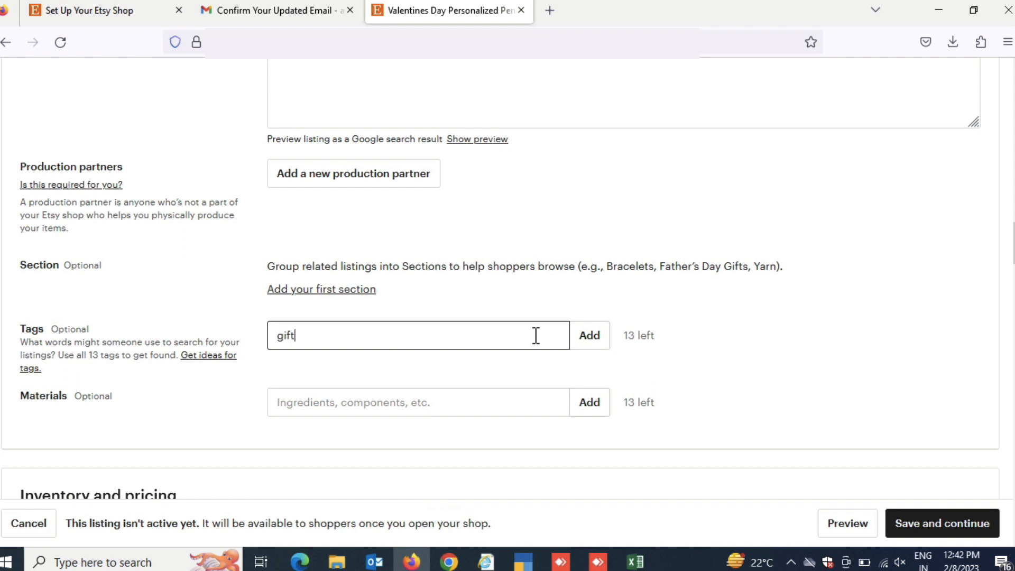
type(" for her")
key("Return")
key("ctrl+v")
type("s")
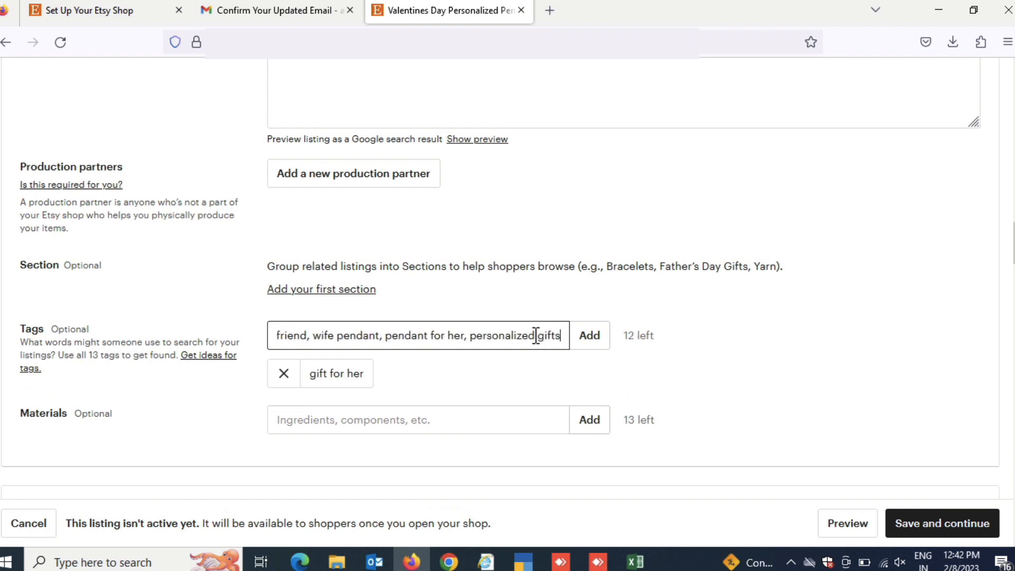
key("Return")
Turn off domestic and global pricing and set the listing's price to ₹1,999
scroll(537, 335, "down", 4)
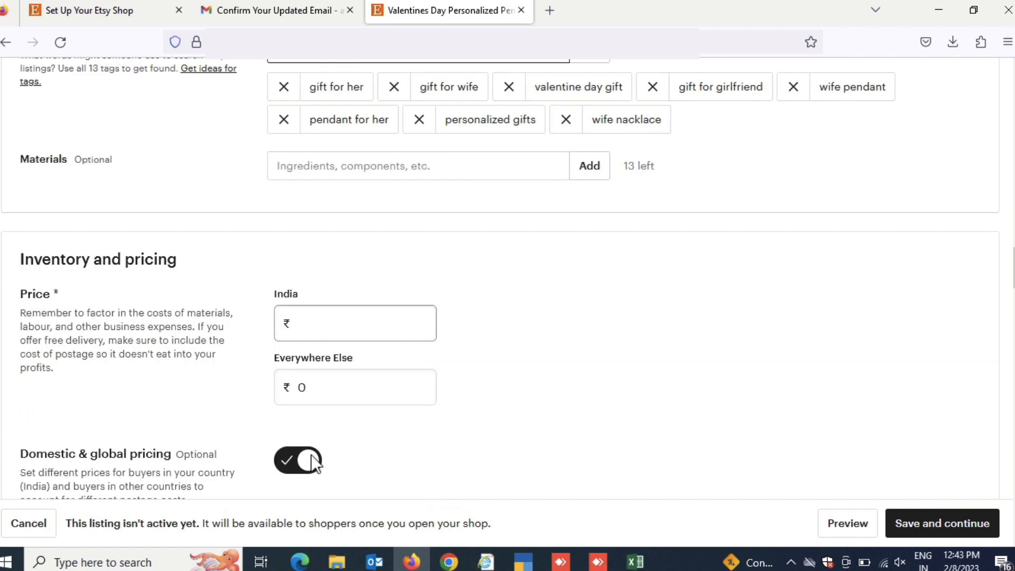
double_click(344, 307)
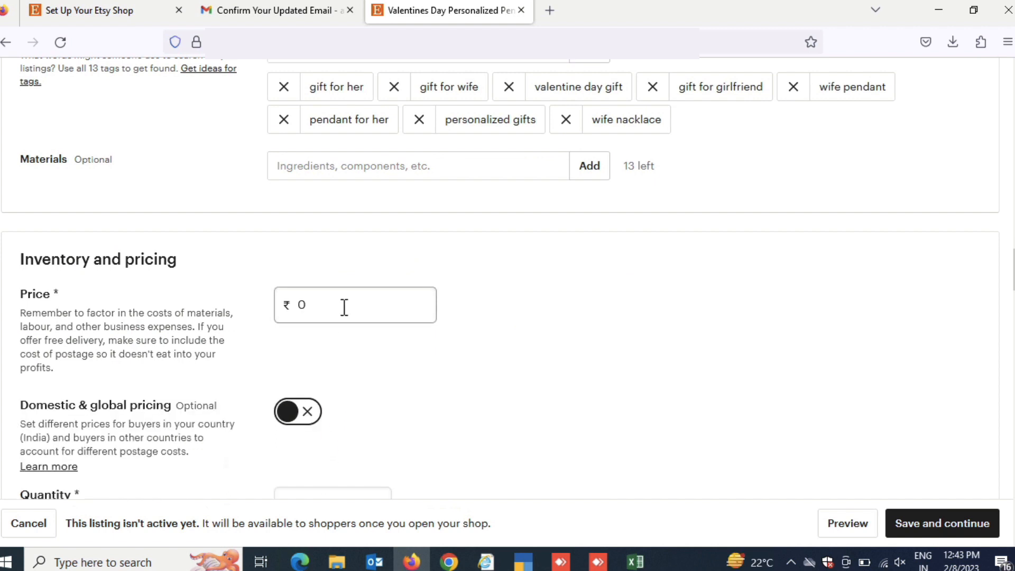
type("19999")
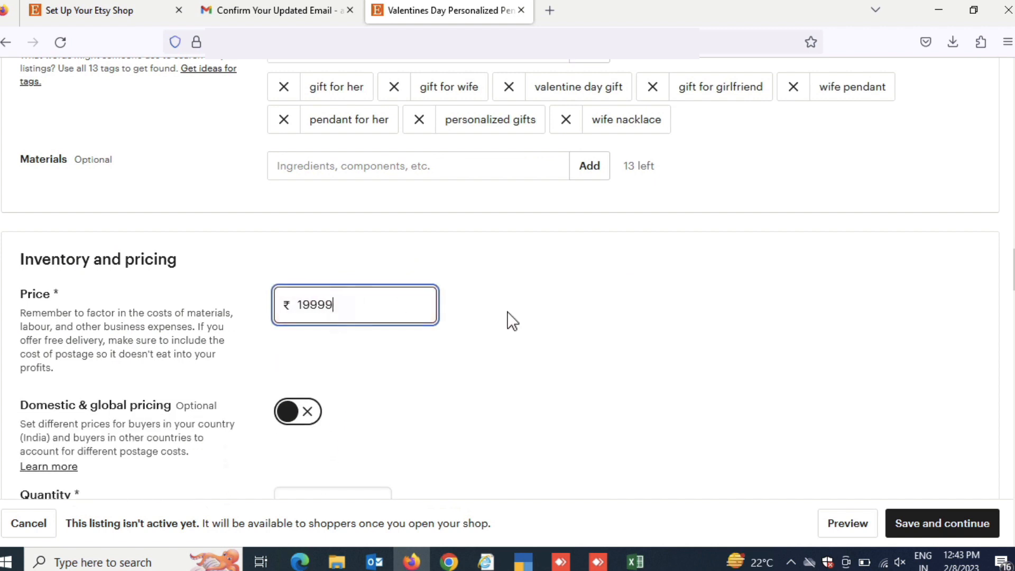
key("BackSpace")
Set the listing's quantity to 999 and its SKU to "pendant"
scroll(615, 311, "down", 2)
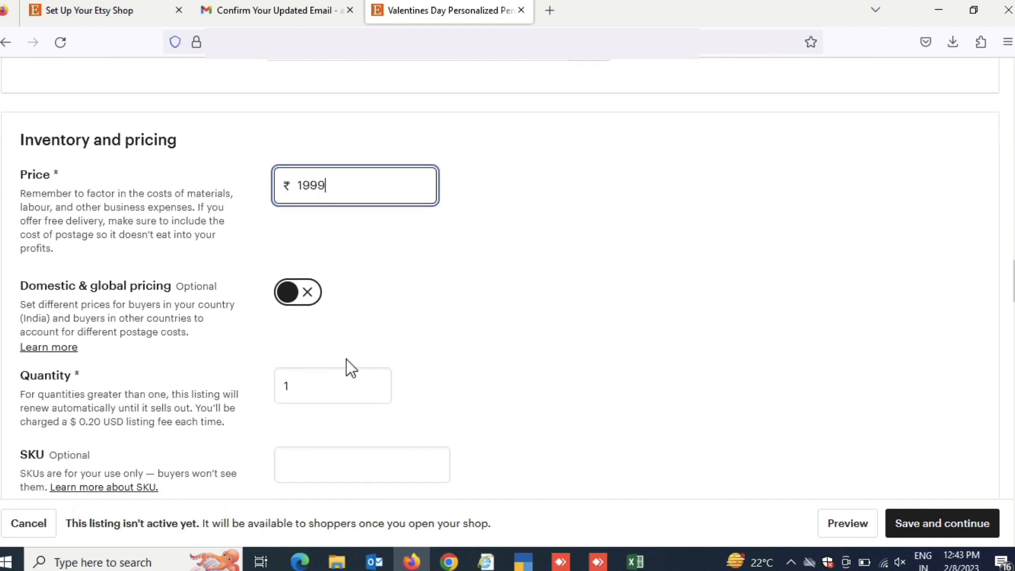
double_click(337, 375)
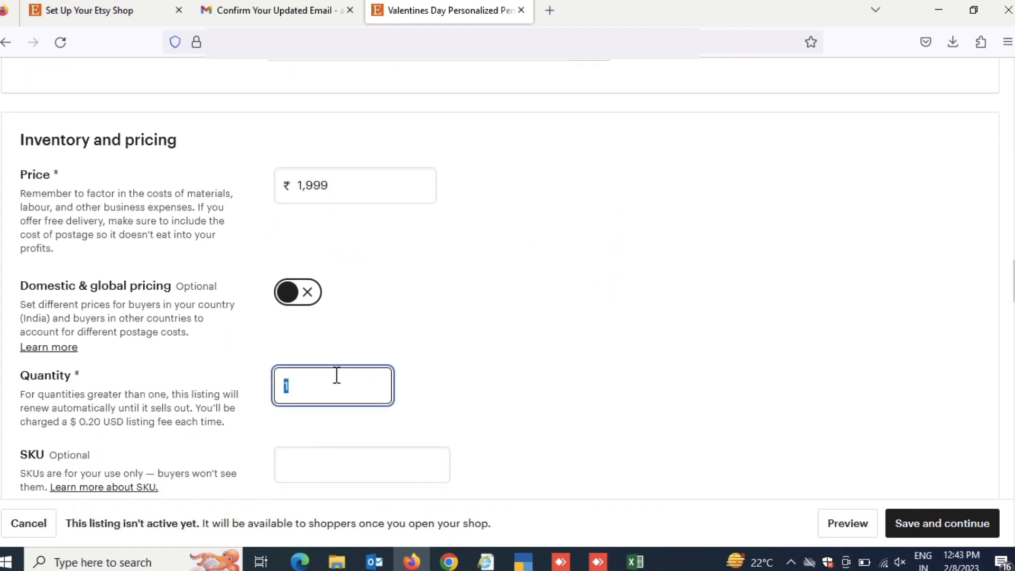
type("999")
left_click(354, 464)
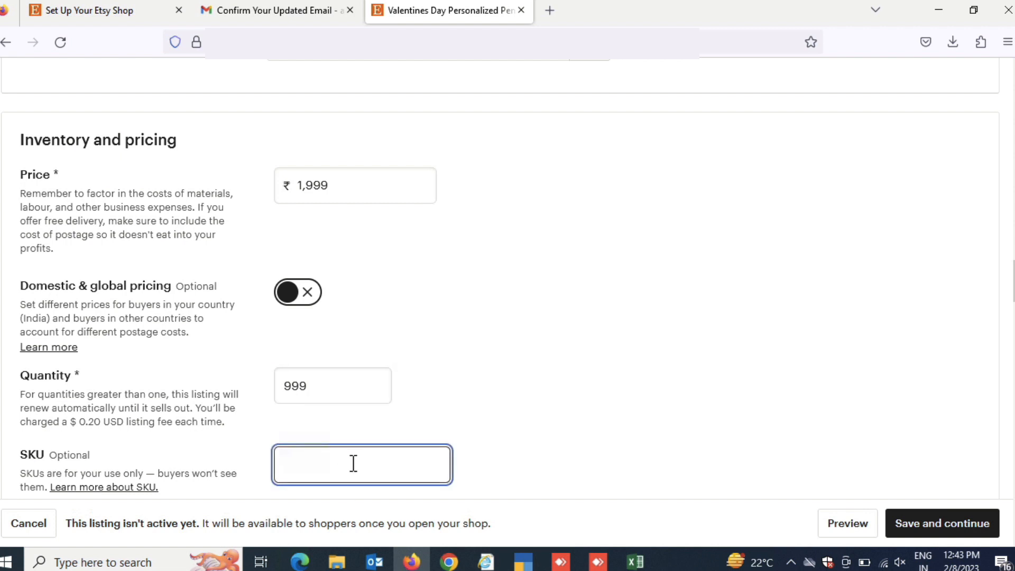
type("pendant")
Turn on personalisation and enter the buyer instructions "Share you photo that you want to print on the pendant."
scroll(551, 404, "down", 7)
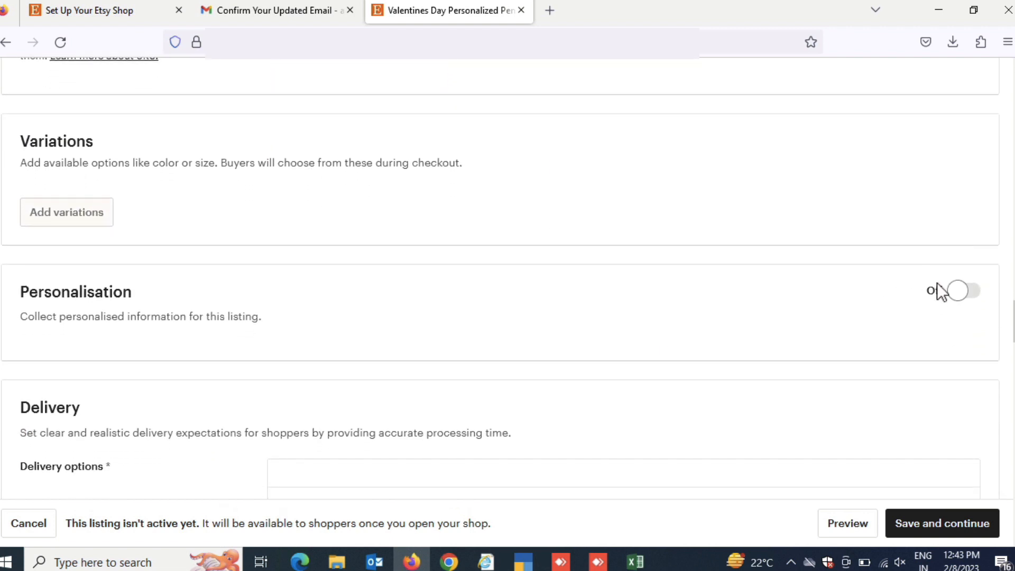
left_click(956, 292)
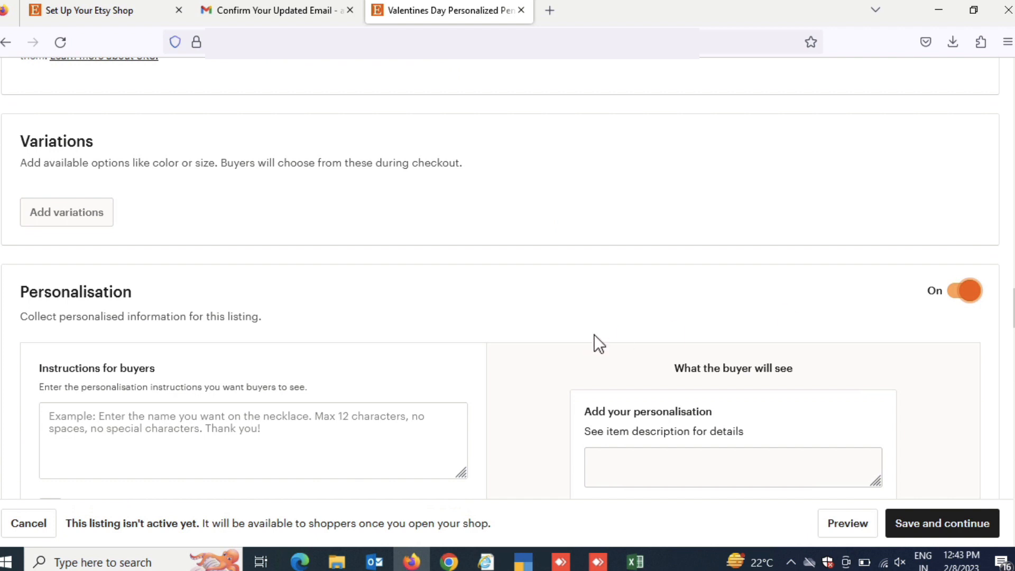
scroll(597, 342, "down", 2)
left_click(298, 348)
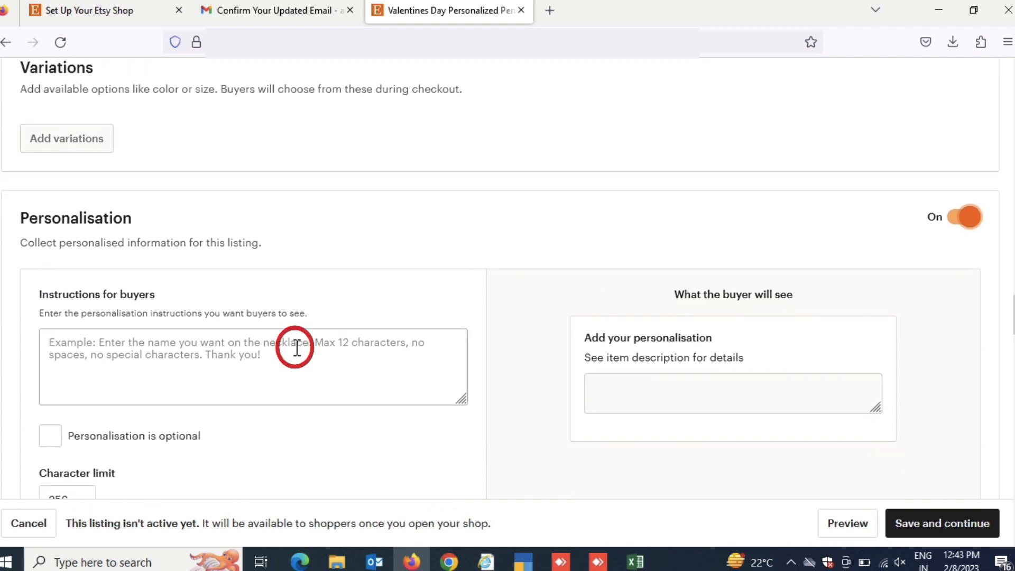
type("Sh")
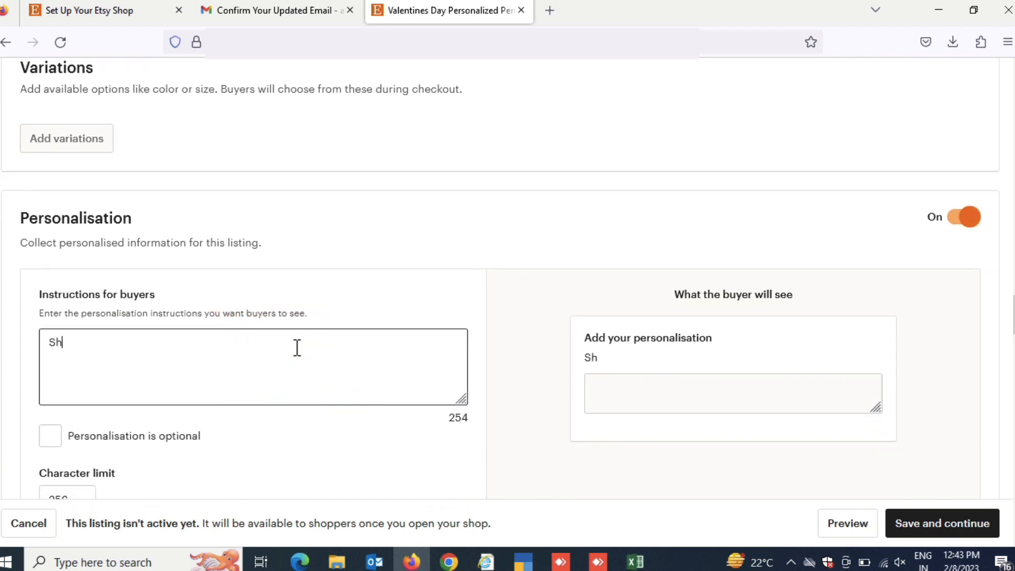
type("are you photo that you want to print on the pendant.")
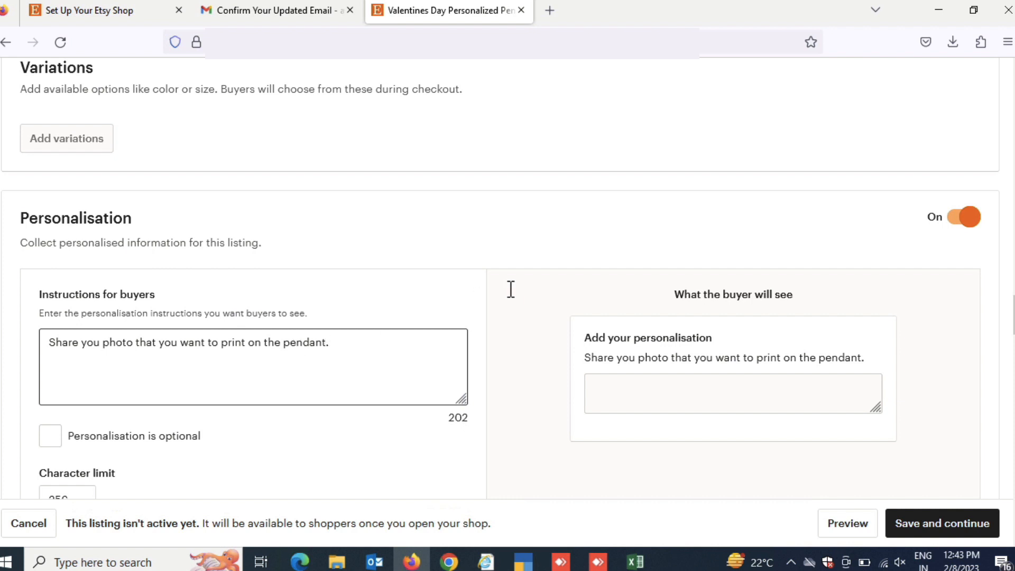
In the delivery options, enter the origin PIN code and set the processing time to 5-7 business days
scroll(509, 288, "down", 2)
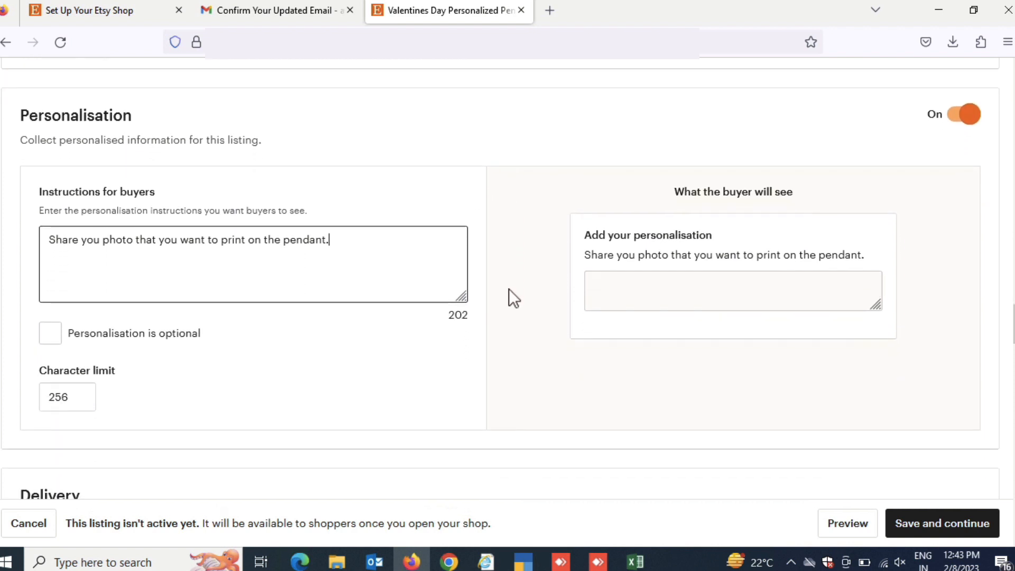
scroll(509, 288, "down", 2)
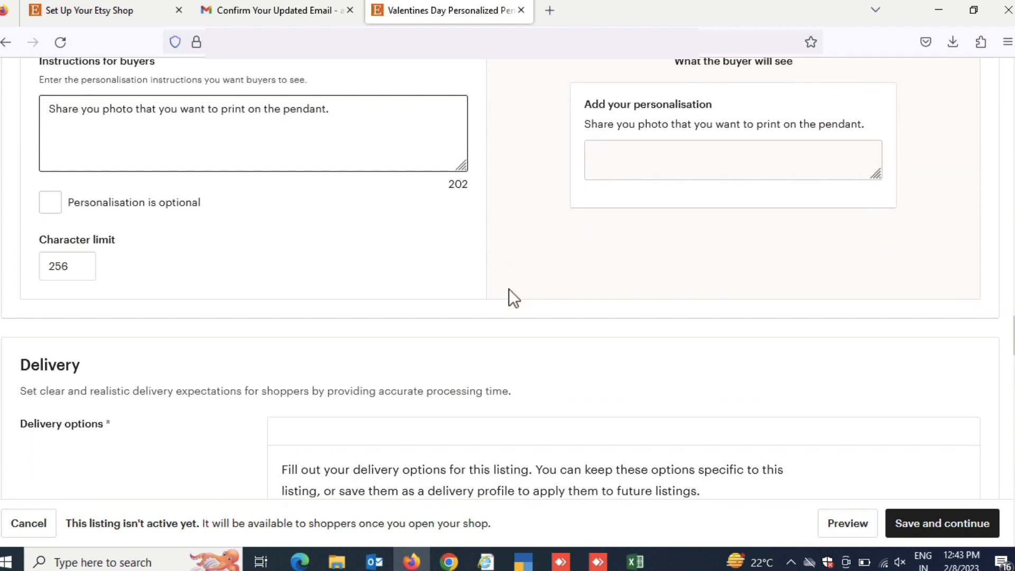
scroll(508, 289, "down", 2)
scroll(508, 289, "down", 4)
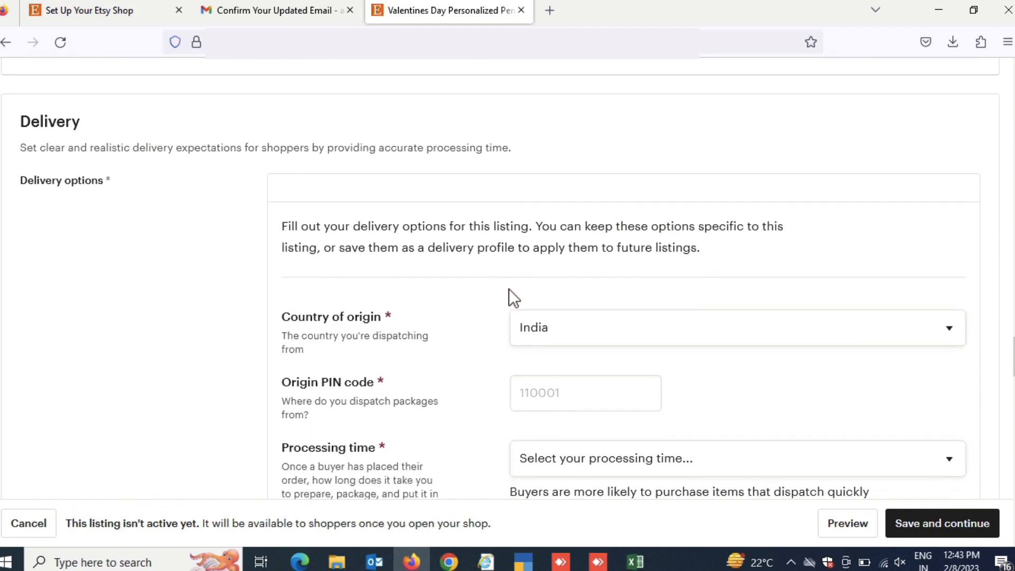
left_click(570, 275)
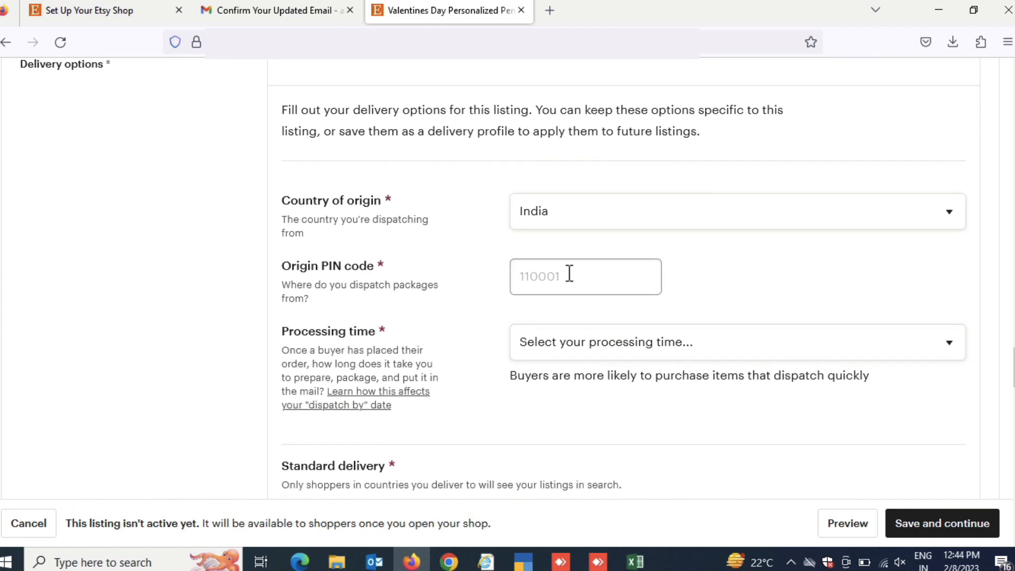
type("121002")
left_click(600, 357)
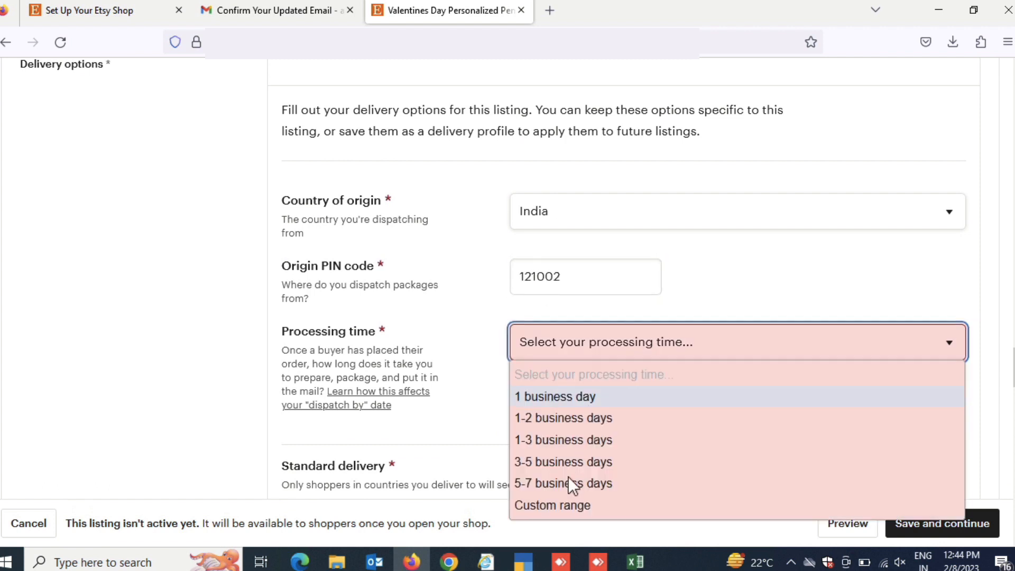
left_click(566, 484)
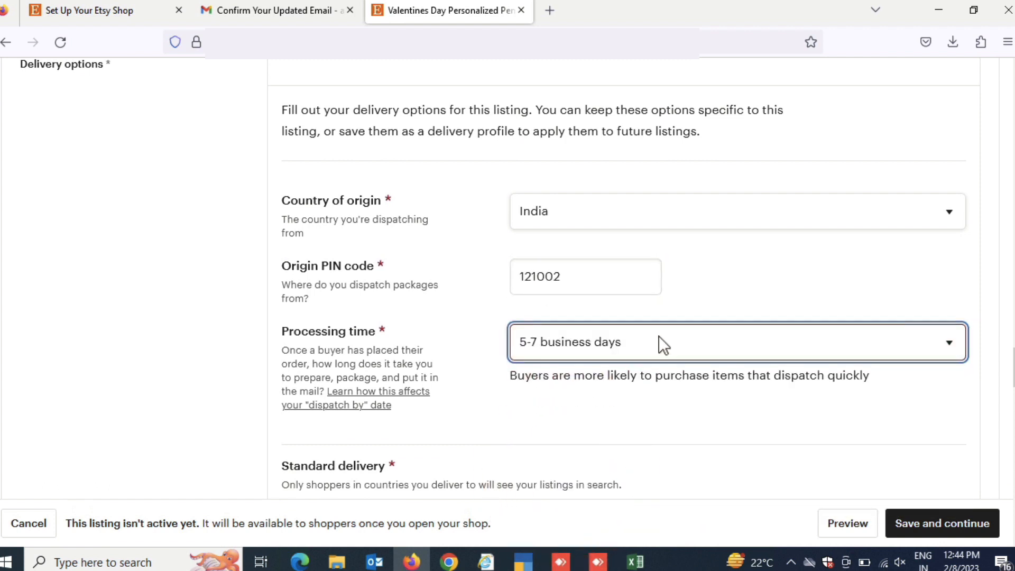
Set the delivery service for standard delivery within India to Other
scroll(660, 337, "down", 1)
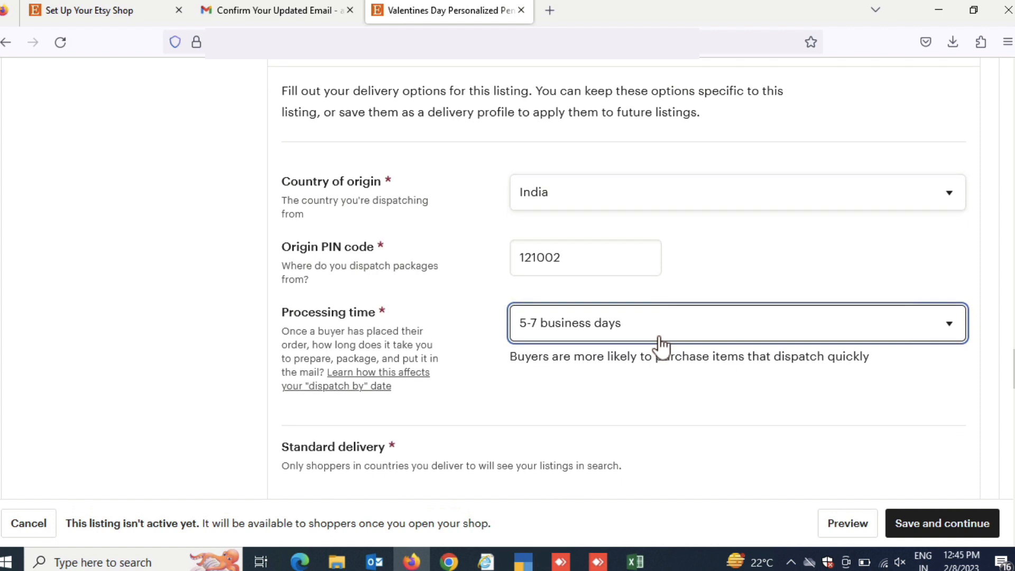
scroll(660, 346, "down", 2)
scroll(661, 346, "down", 3)
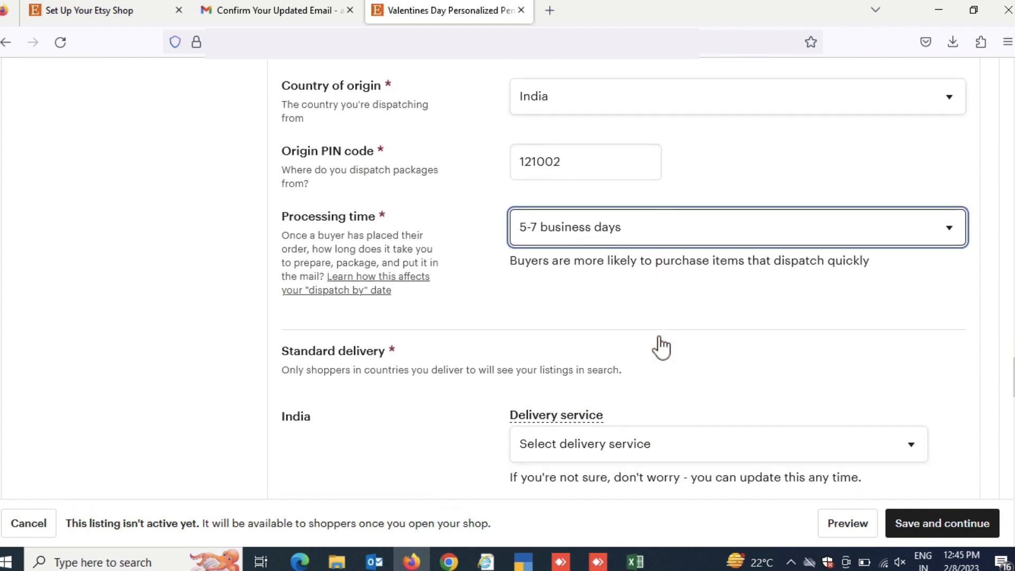
scroll(660, 345, "down", 6)
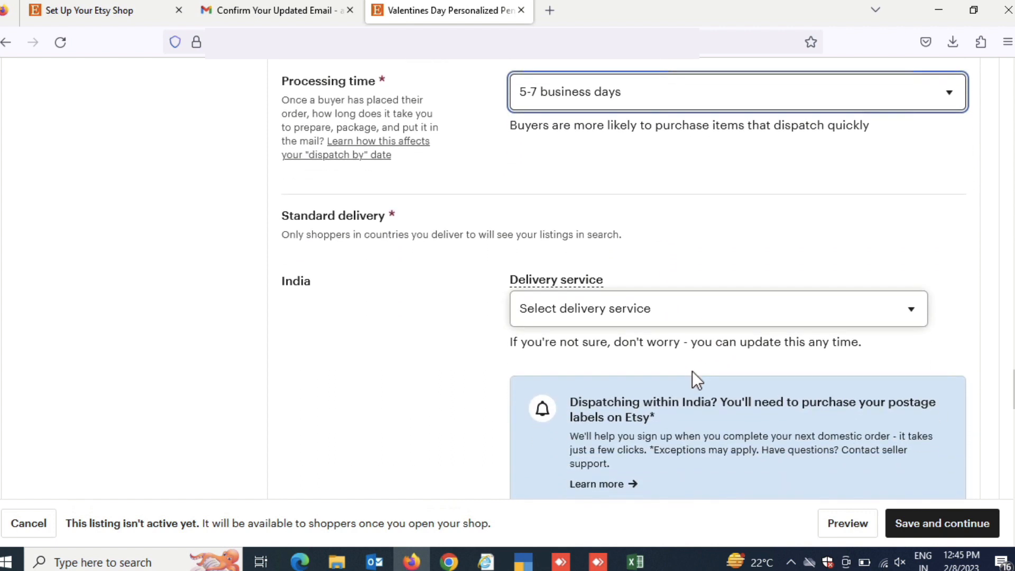
scroll(683, 343, "down", 2)
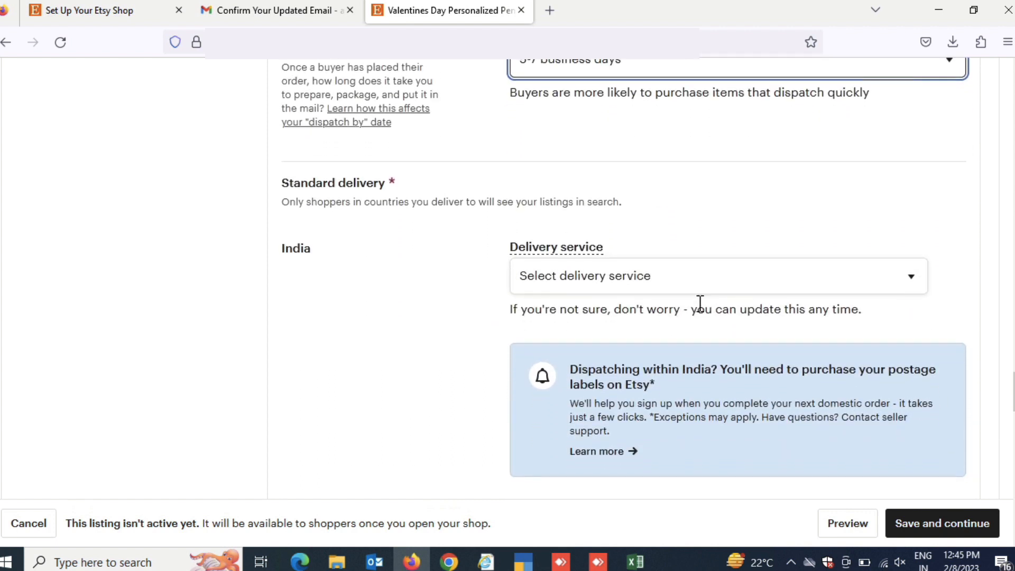
left_click(708, 278)
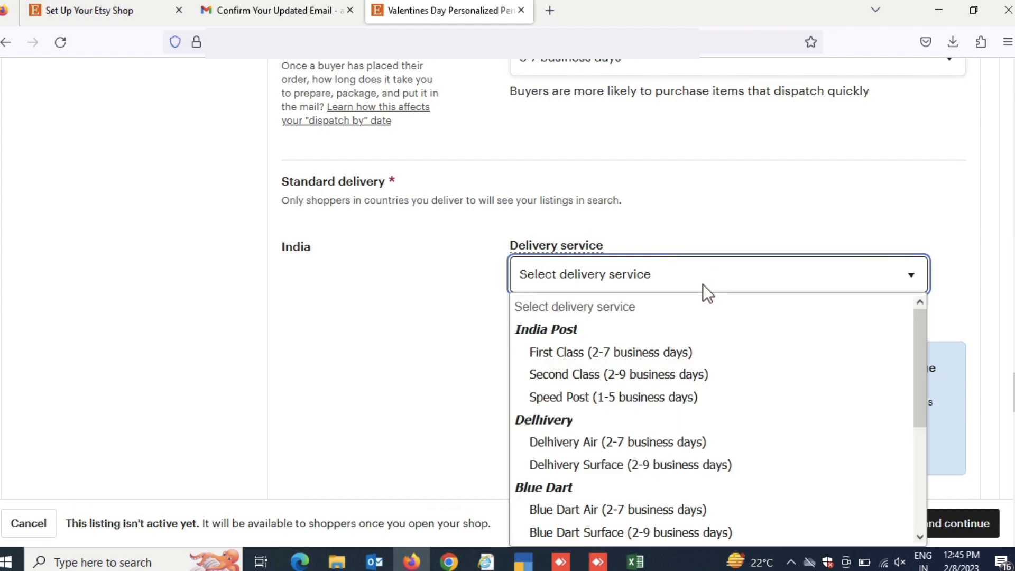
scroll(696, 376, "down", 3)
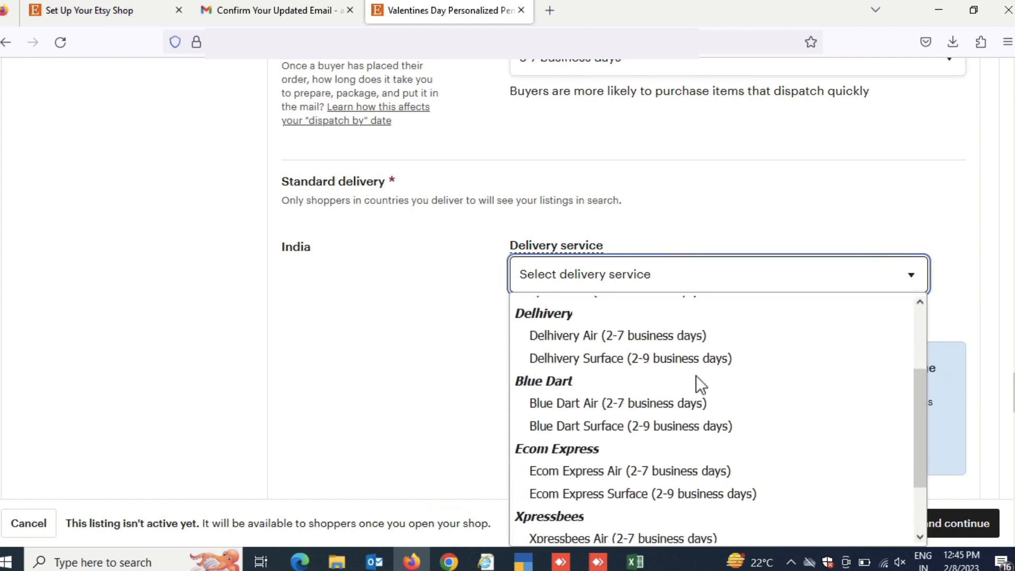
scroll(696, 375, "down", 1)
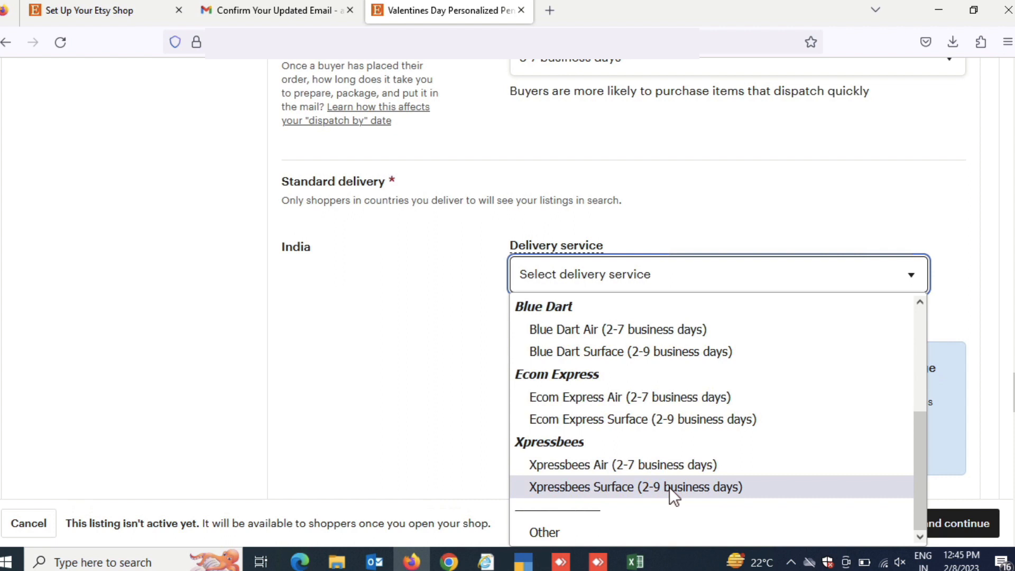
left_click(651, 532)
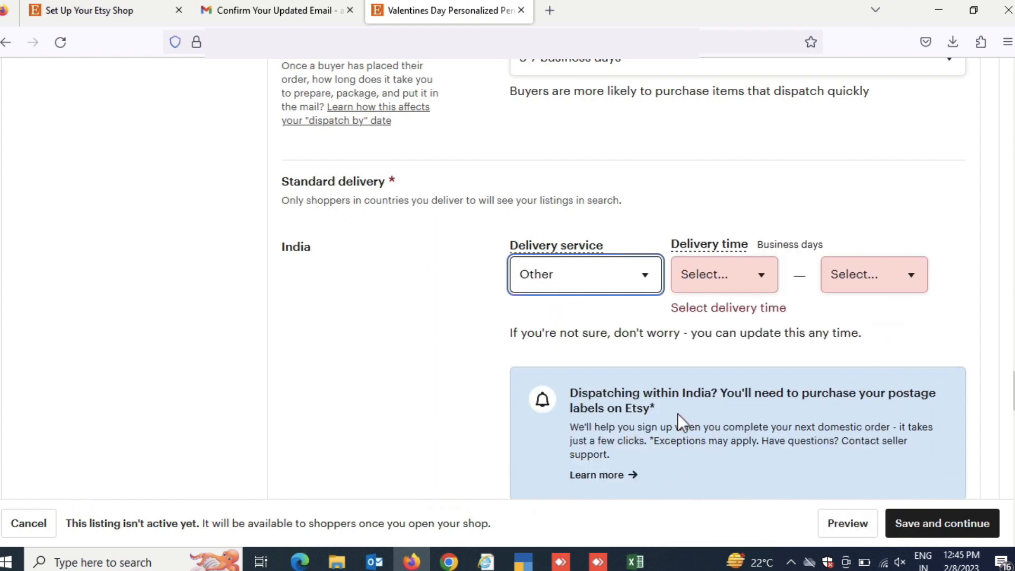
Set the delivery time for standard delivery within India to 9-15 business days
left_click(729, 279)
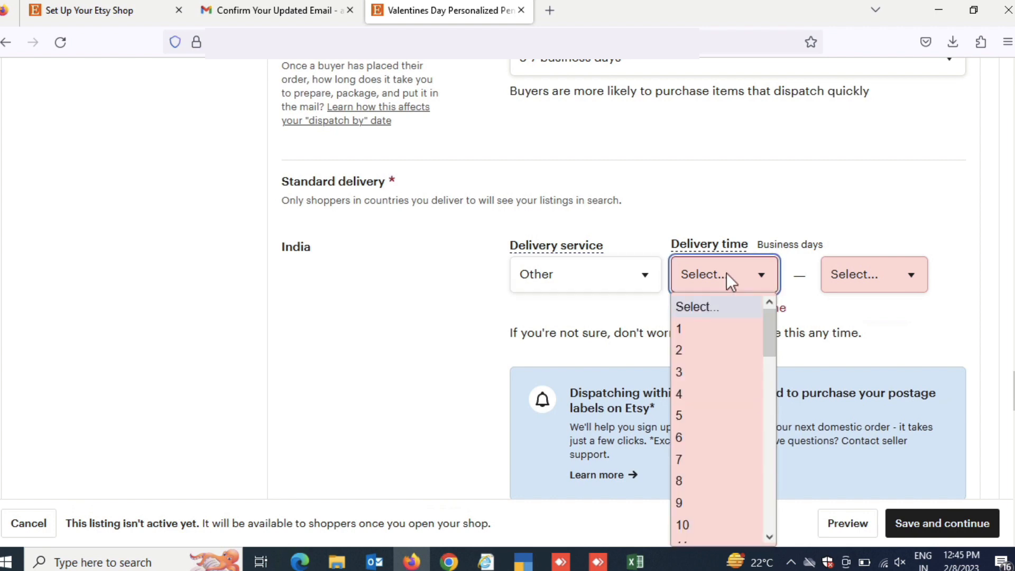
scroll(713, 430, "down", 2)
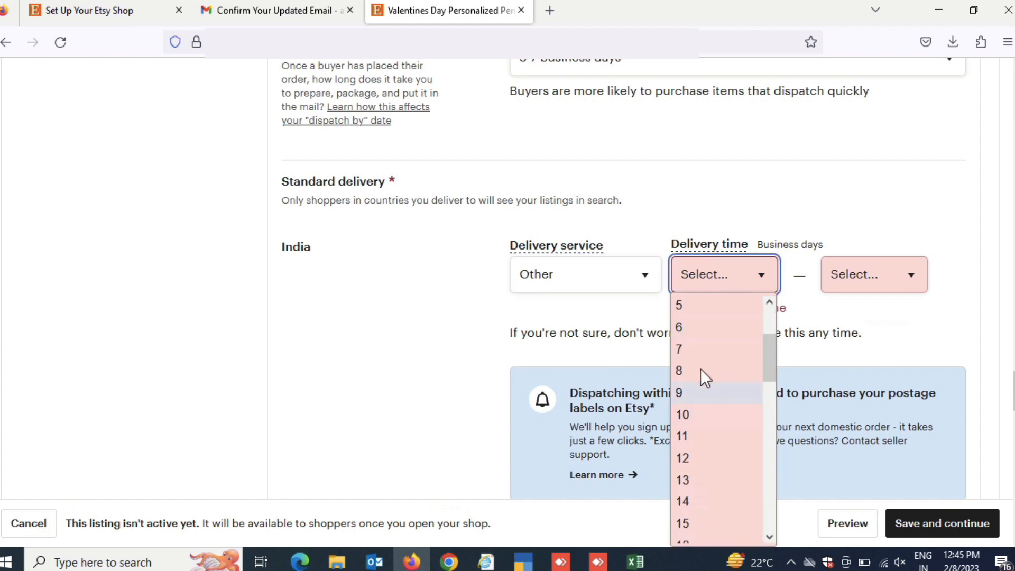
left_click(693, 393)
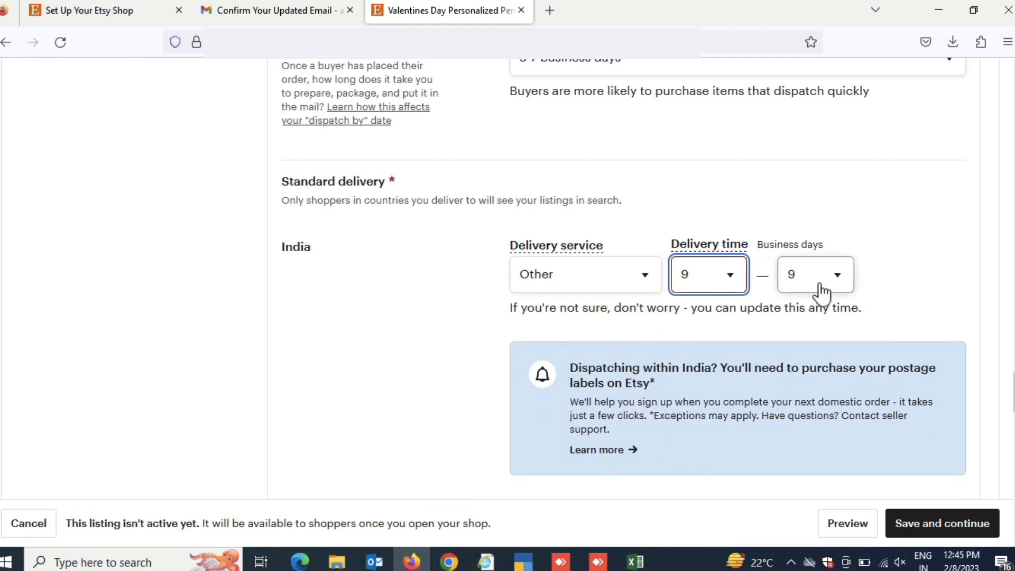
left_click(820, 285)
left_click(794, 454)
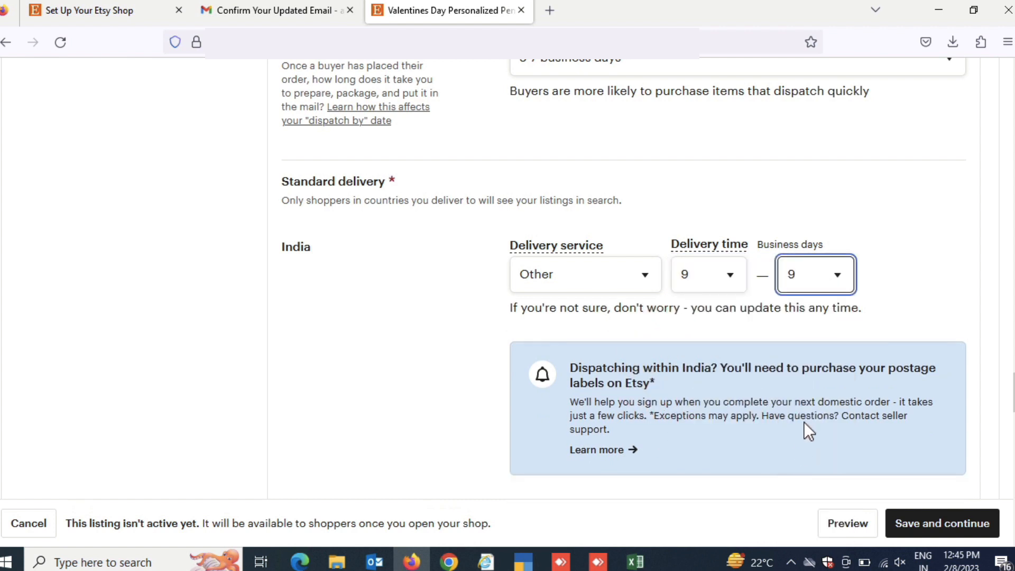
Remove the "Everywhere else" destination from the listing's standard delivery options
scroll(681, 335, "down", 2)
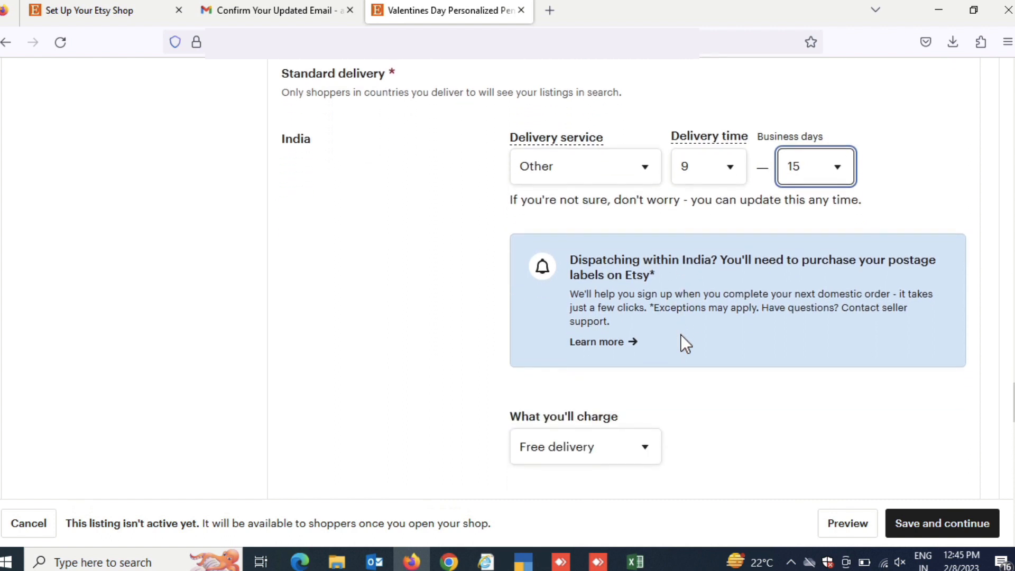
scroll(680, 335, "down", 3)
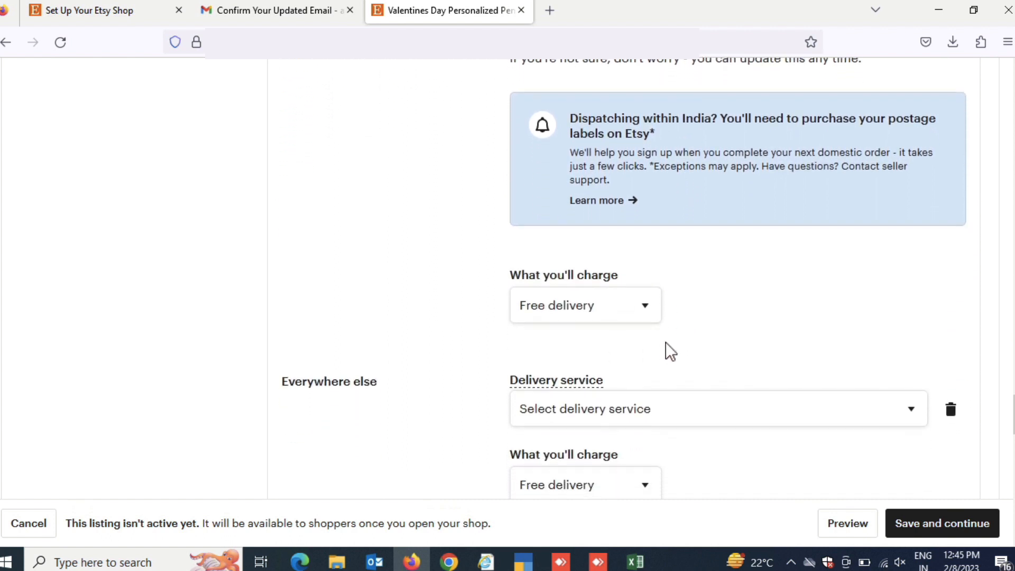
scroll(665, 341, "down", 2)
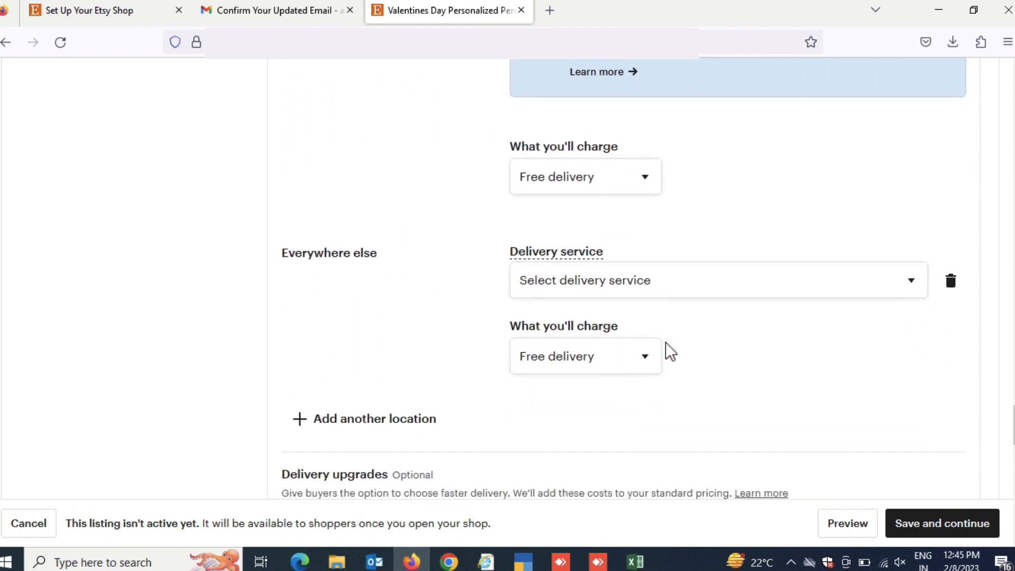
left_click(948, 277)
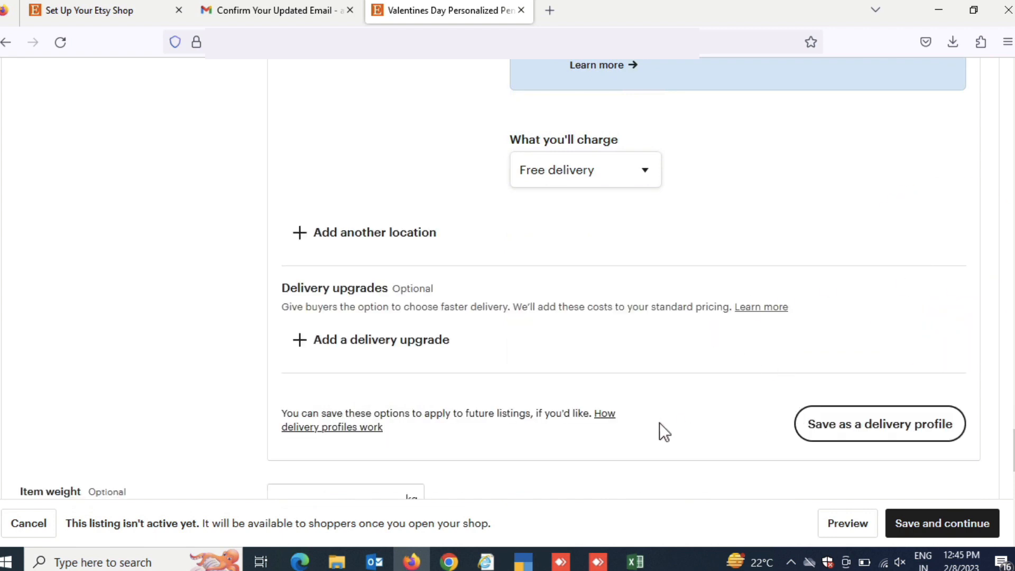
Create a custom returns and exchanges policy that accepts neither returns nor exchanges, and apply it to the listing
scroll(659, 423, "down", 2)
scroll(659, 423, "down", 7)
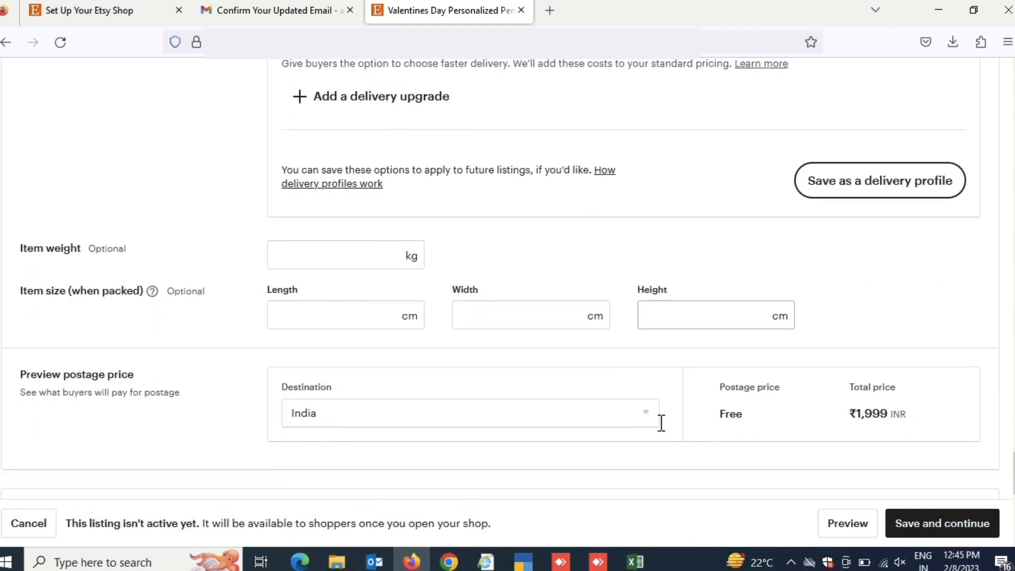
scroll(660, 424, "up", 5)
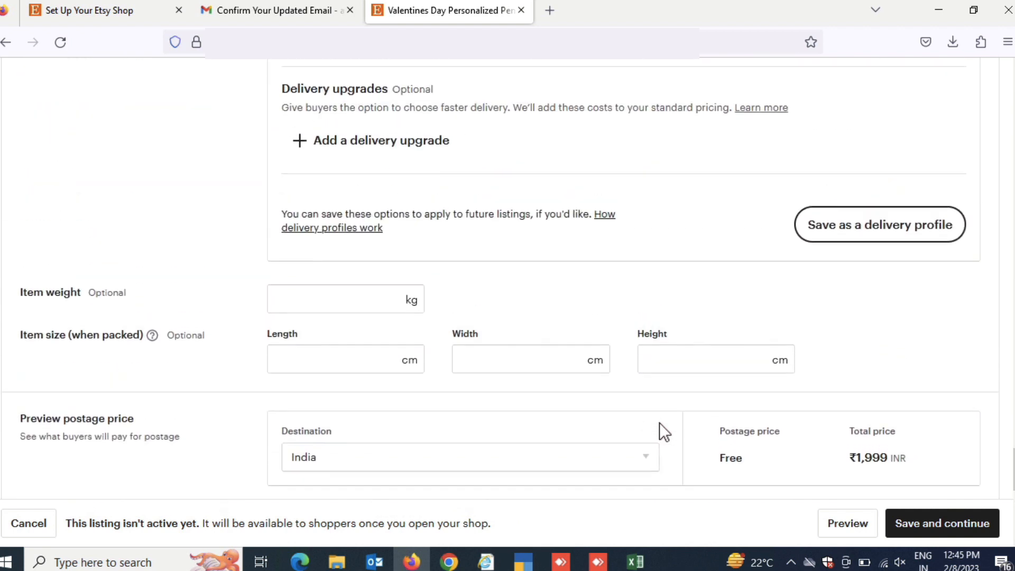
scroll(659, 423, "down", 6)
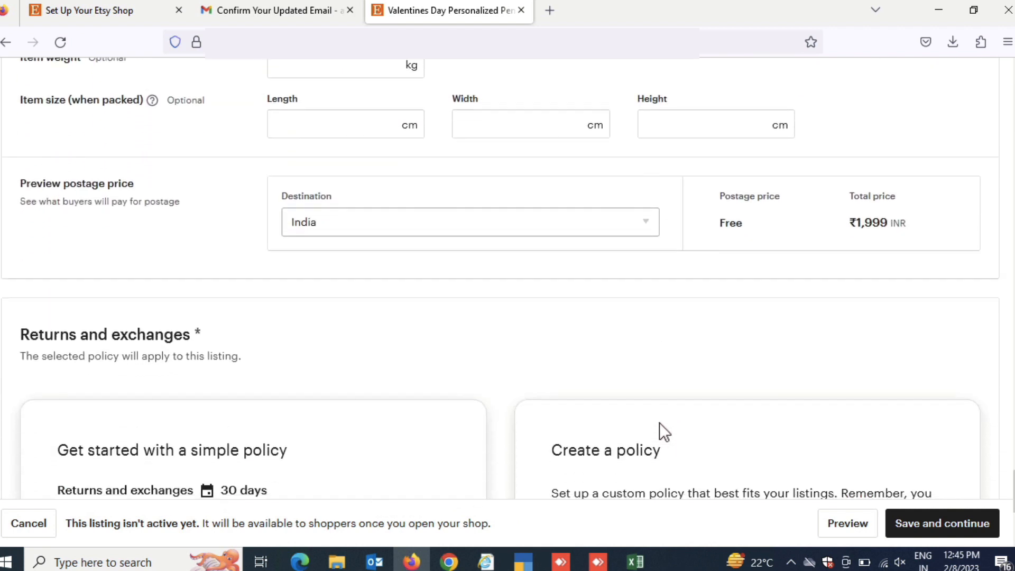
scroll(660, 424, "down", 2)
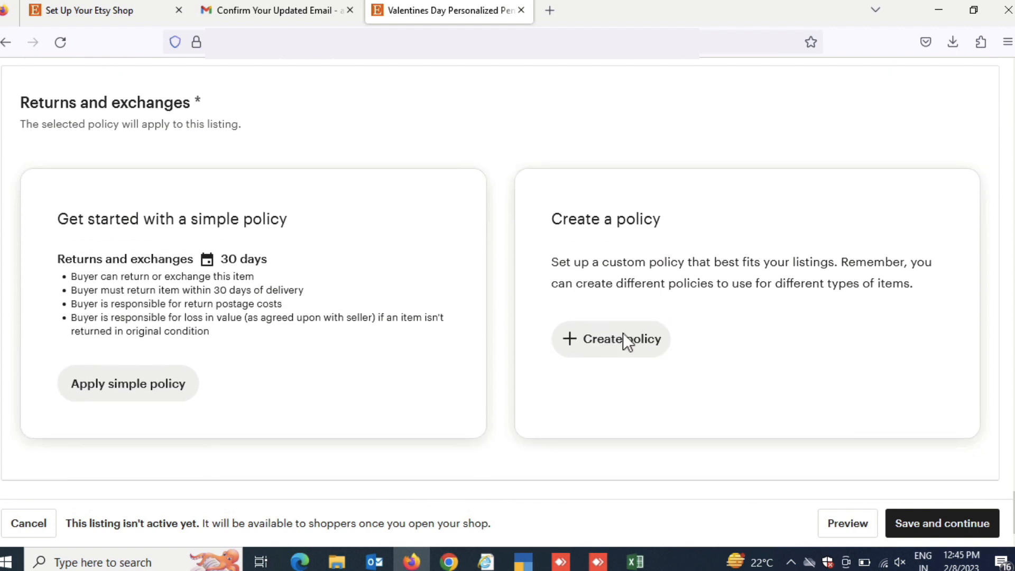
left_click(634, 343)
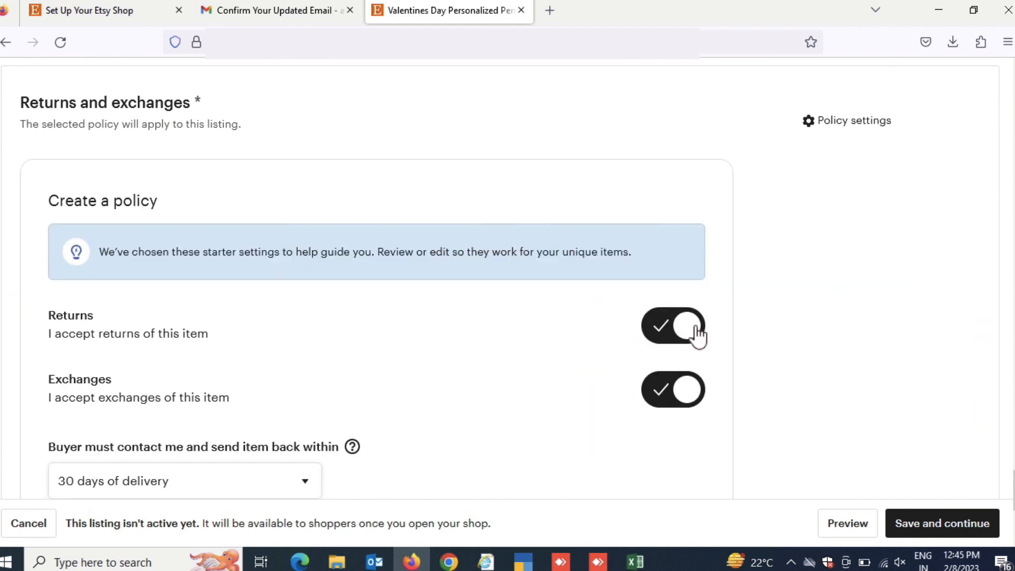
left_click(694, 337)
left_click(677, 405)
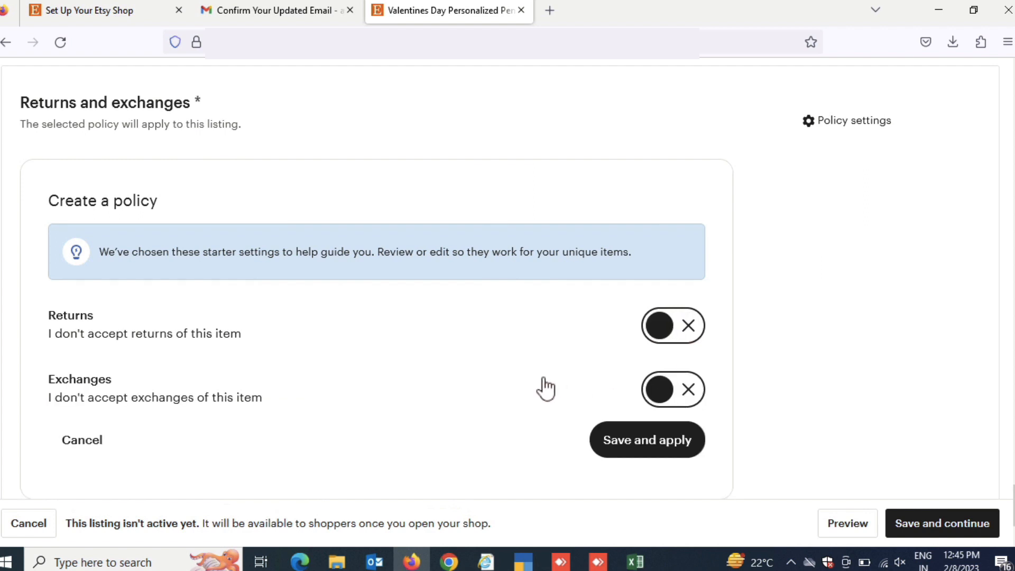
scroll(545, 389, "down", 1)
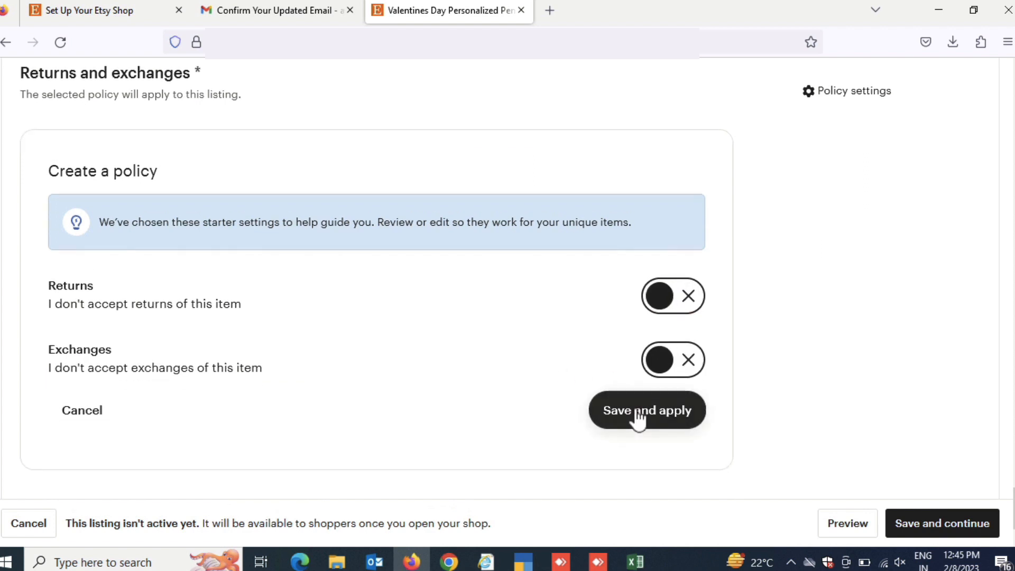
left_click(639, 417)
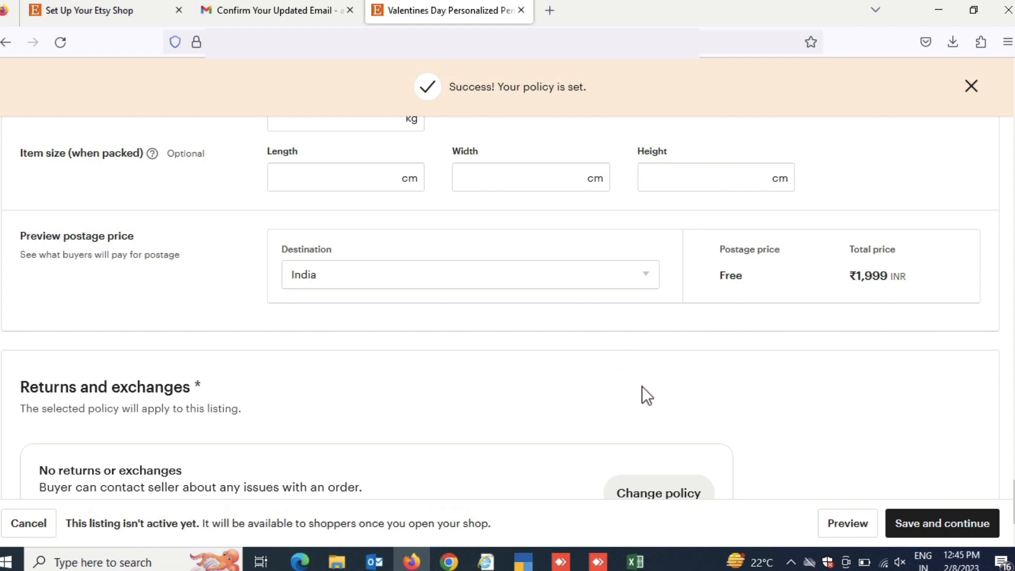
Search the listing categories for "pendant" and set the category to Pendants (Necklaces) under Jewellery
scroll(642, 386, "down", 3)
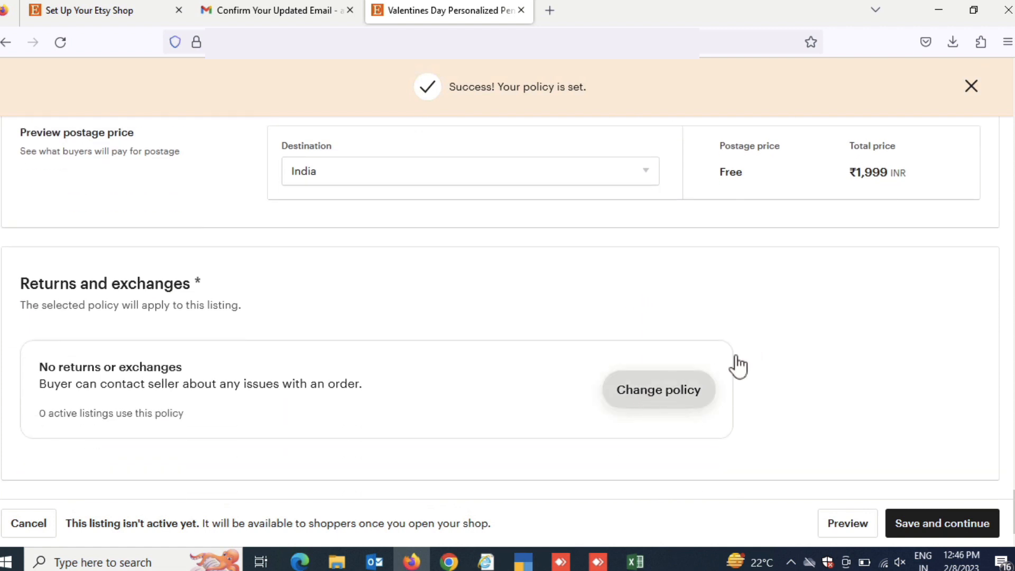
scroll(746, 357, "up", 10)
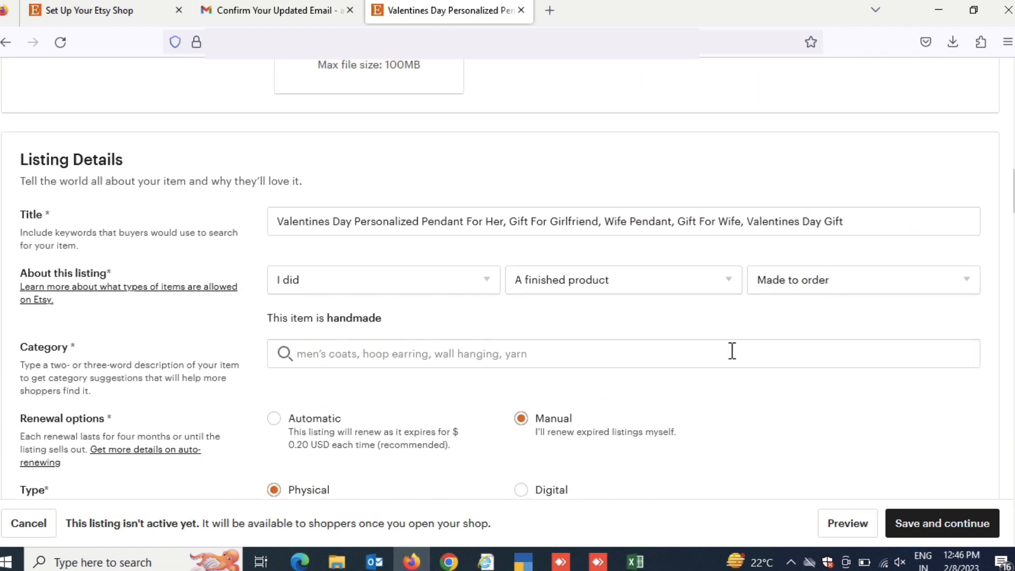
left_click(361, 356)
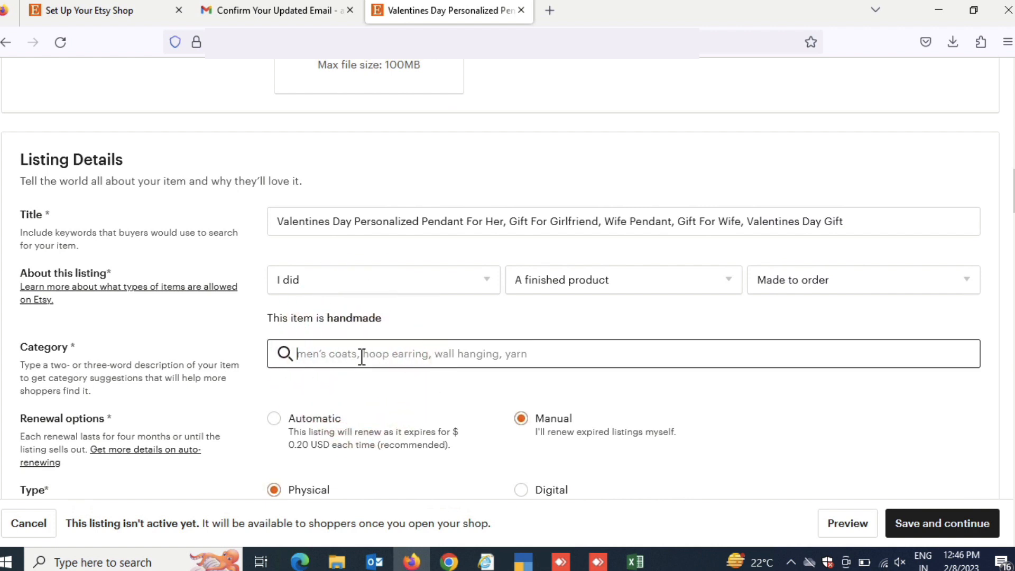
type("pen")
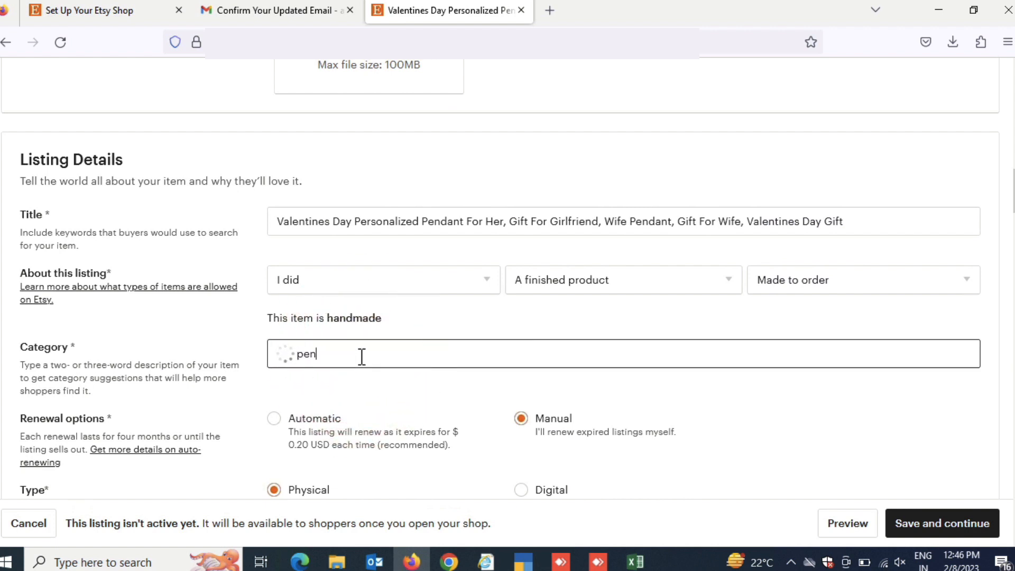
type("dant")
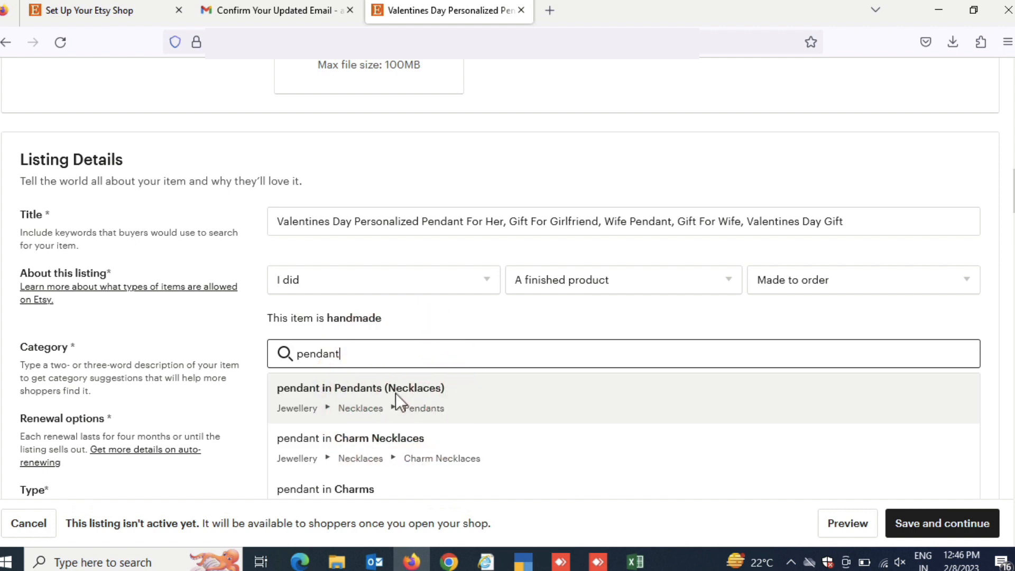
left_click(395, 393)
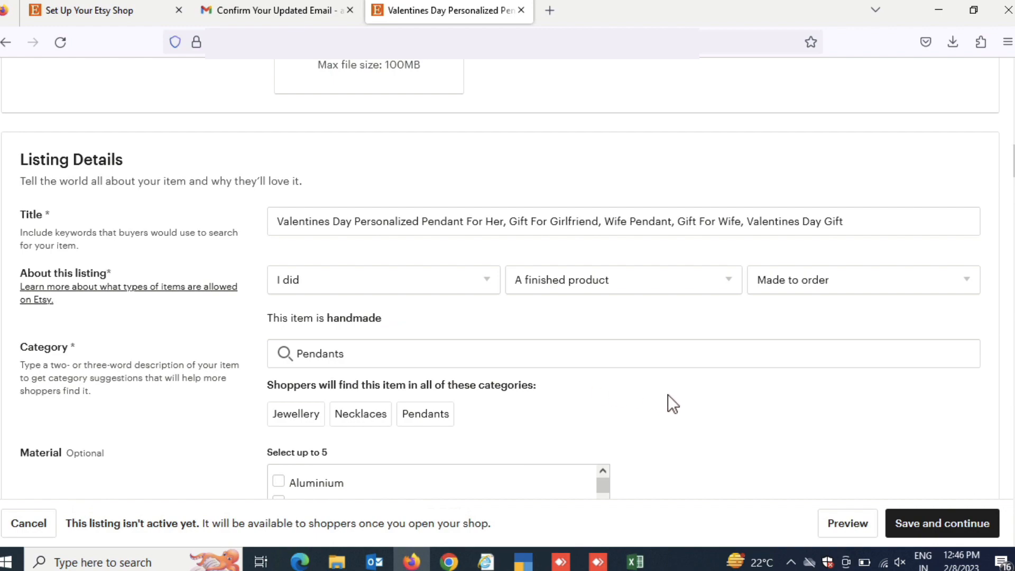
Save the completed pendant listing and continue to the shop's stock overview
scroll(670, 325, "down", 20)
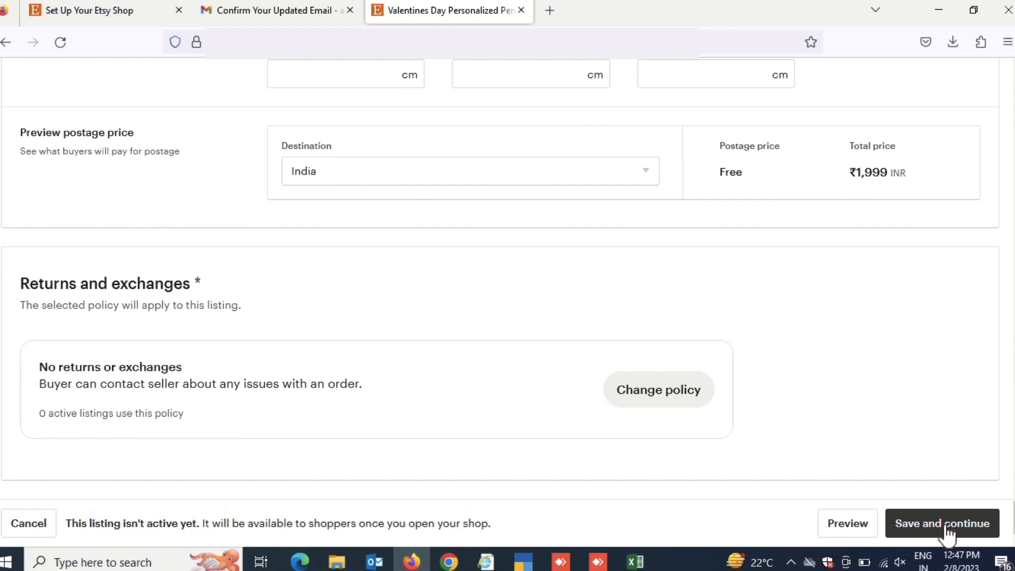
left_click(945, 524)
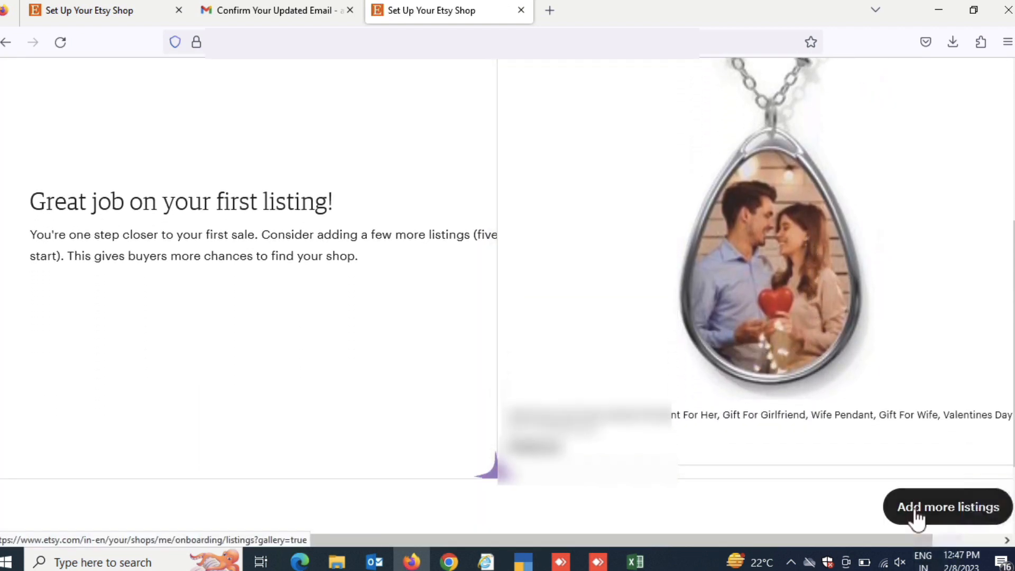
left_click(917, 518)
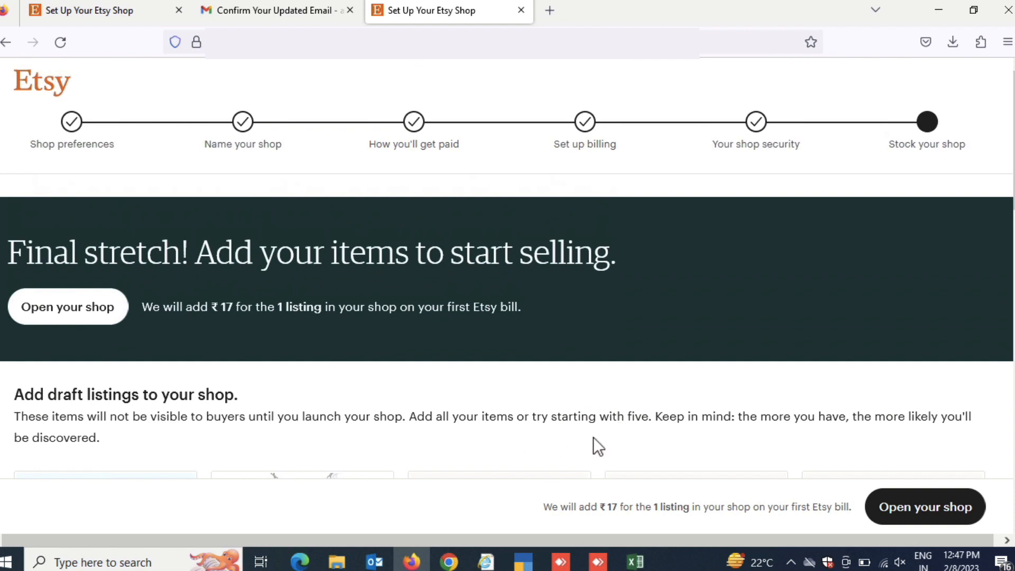
Open the shop for selling and go to the Shop Manager dashboard
left_click(897, 505)
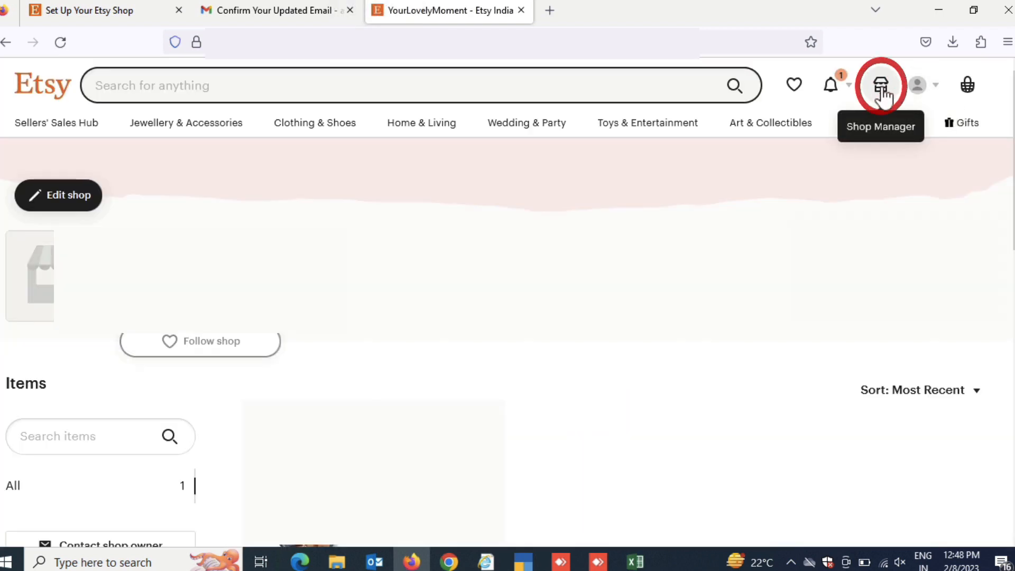
left_click(883, 94)
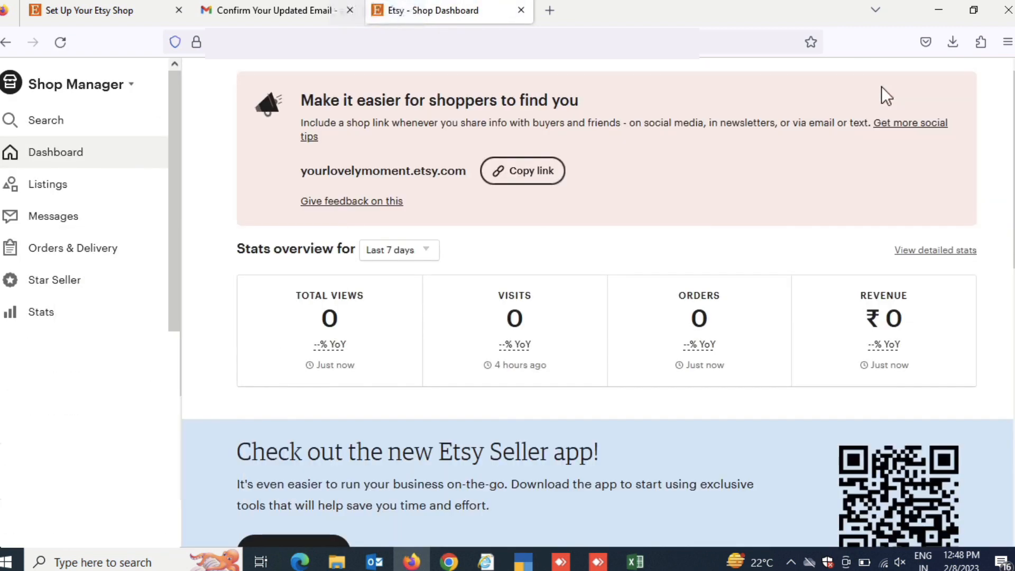
scroll(85, 299, "down", 2)
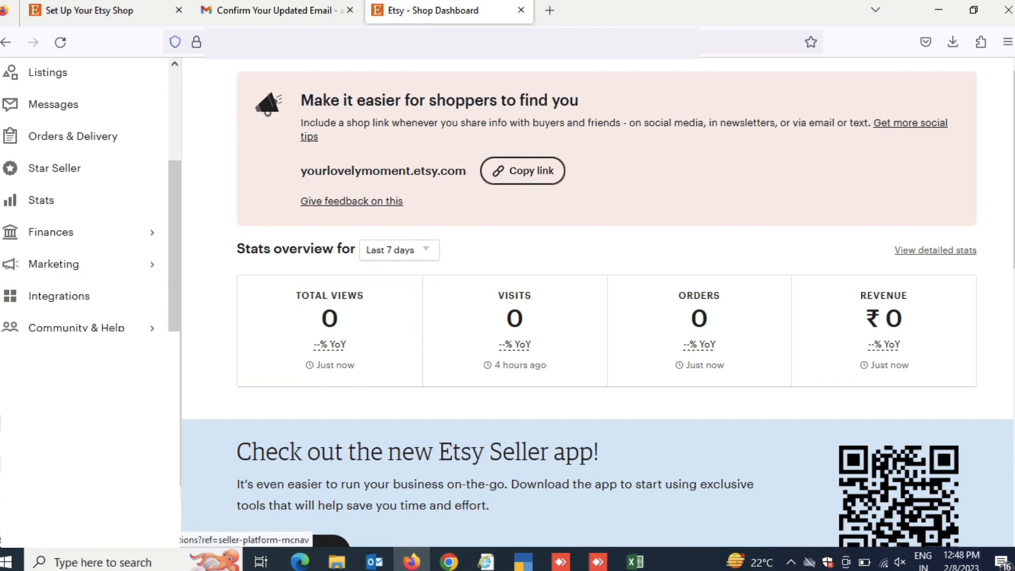